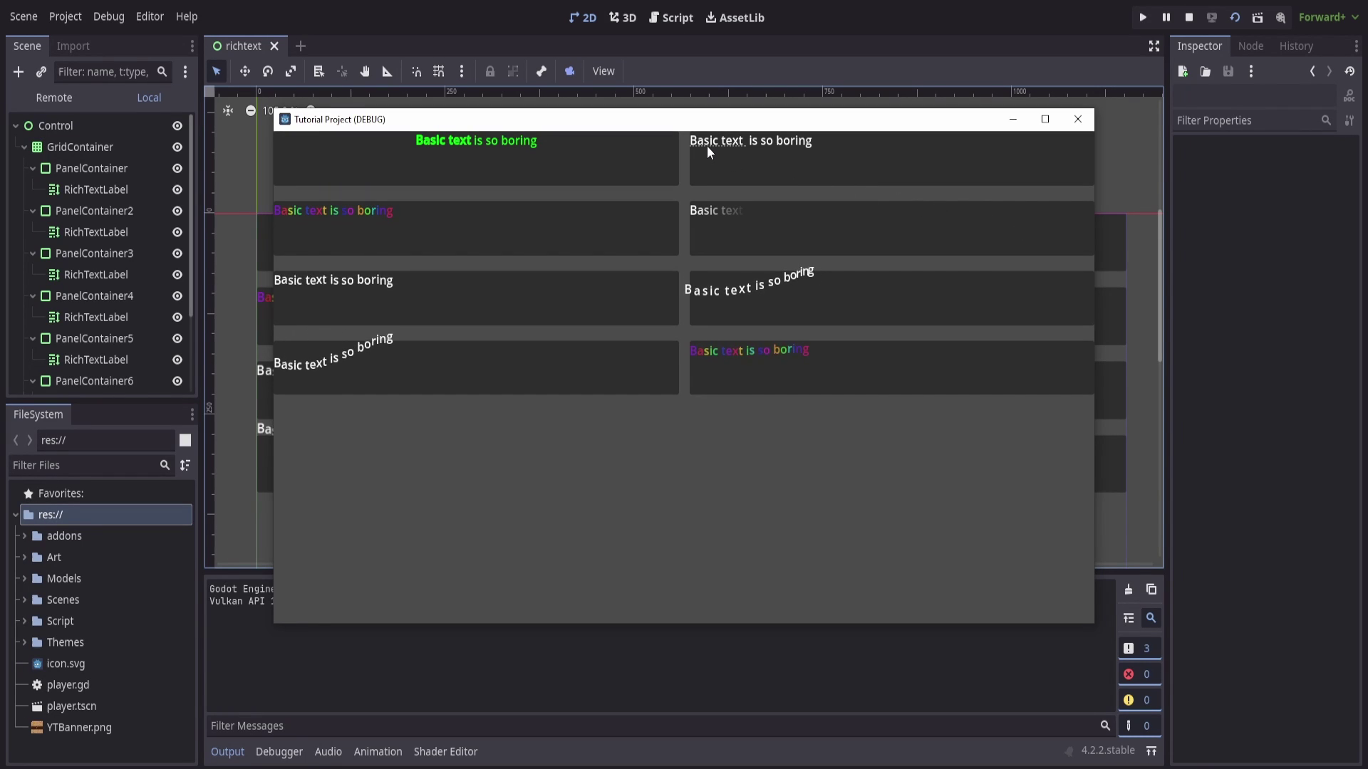
Enable BBCode on the first panel's RichTextLabel and put a [center] tag before its text.
mouse_move(709, 148)
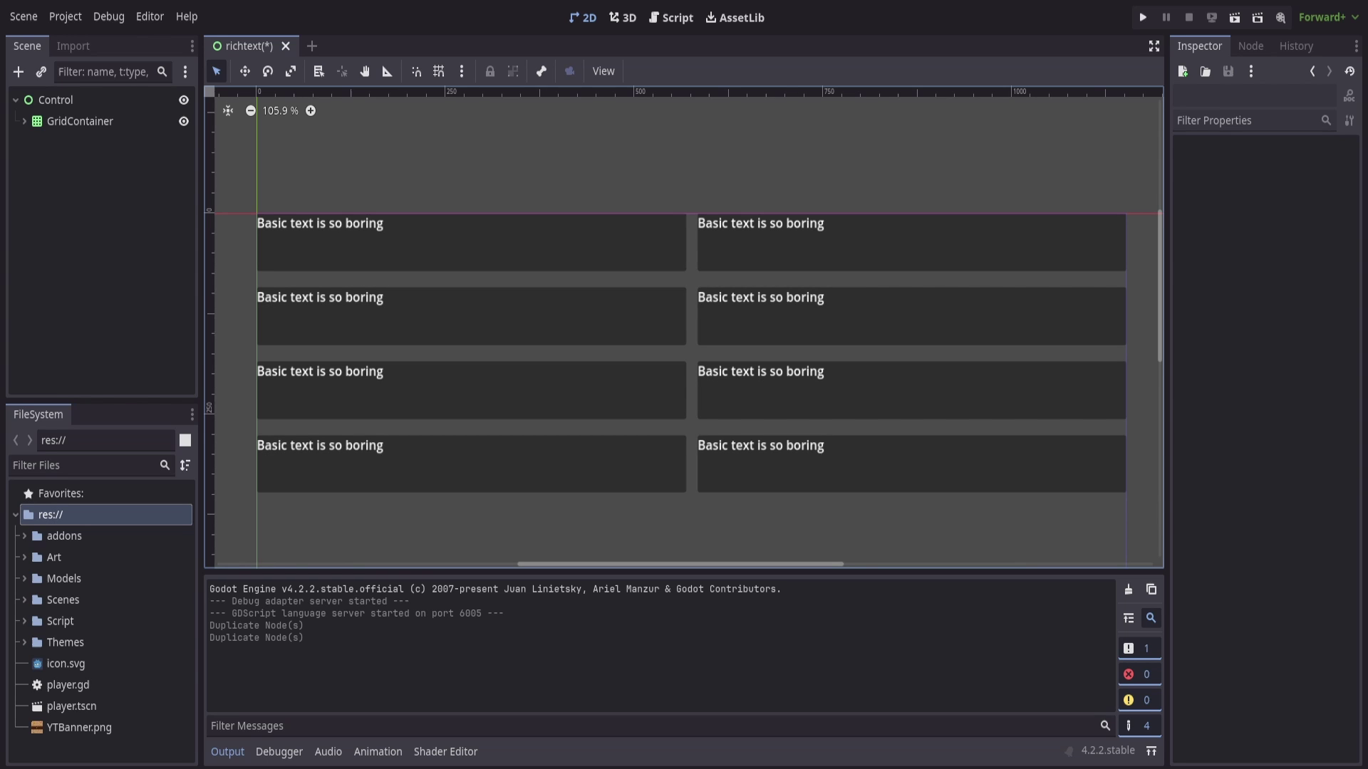
left_click(386, 233)
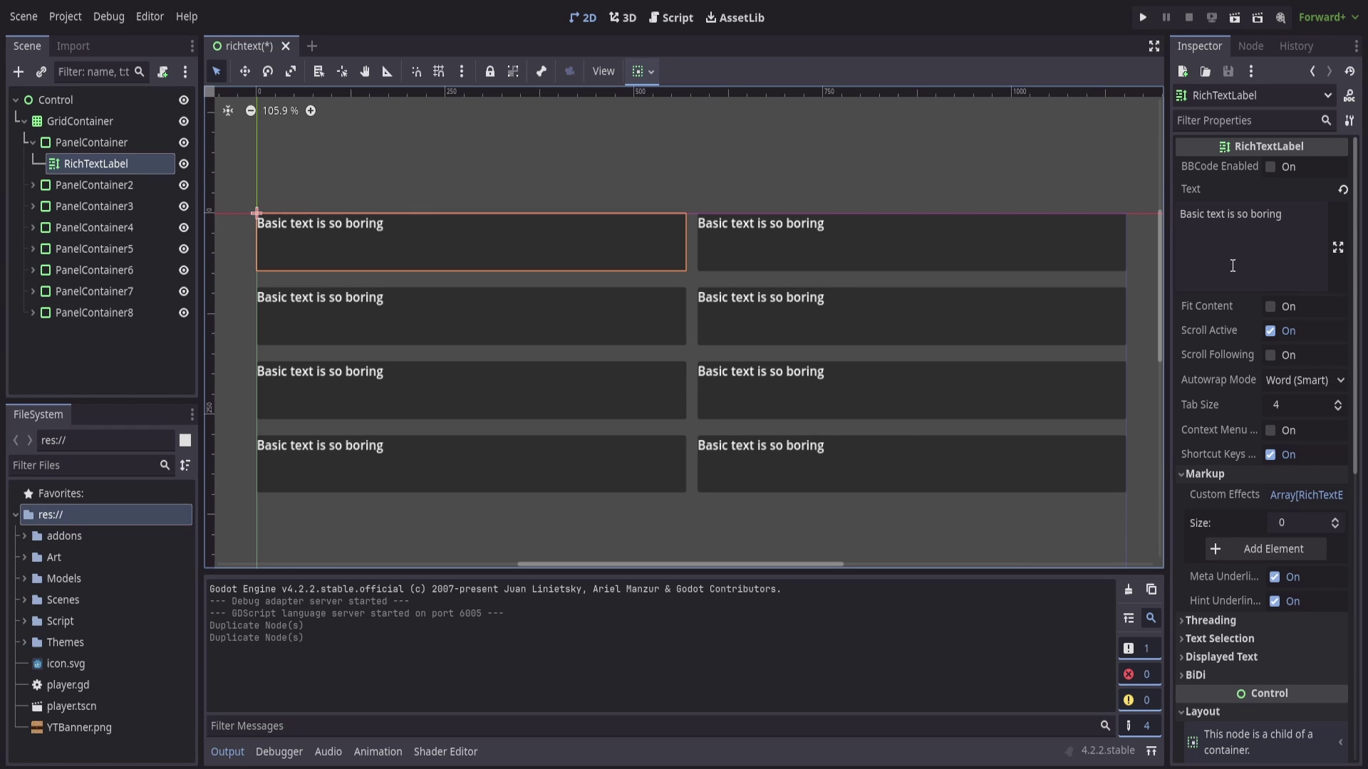
left_click(1270, 167)
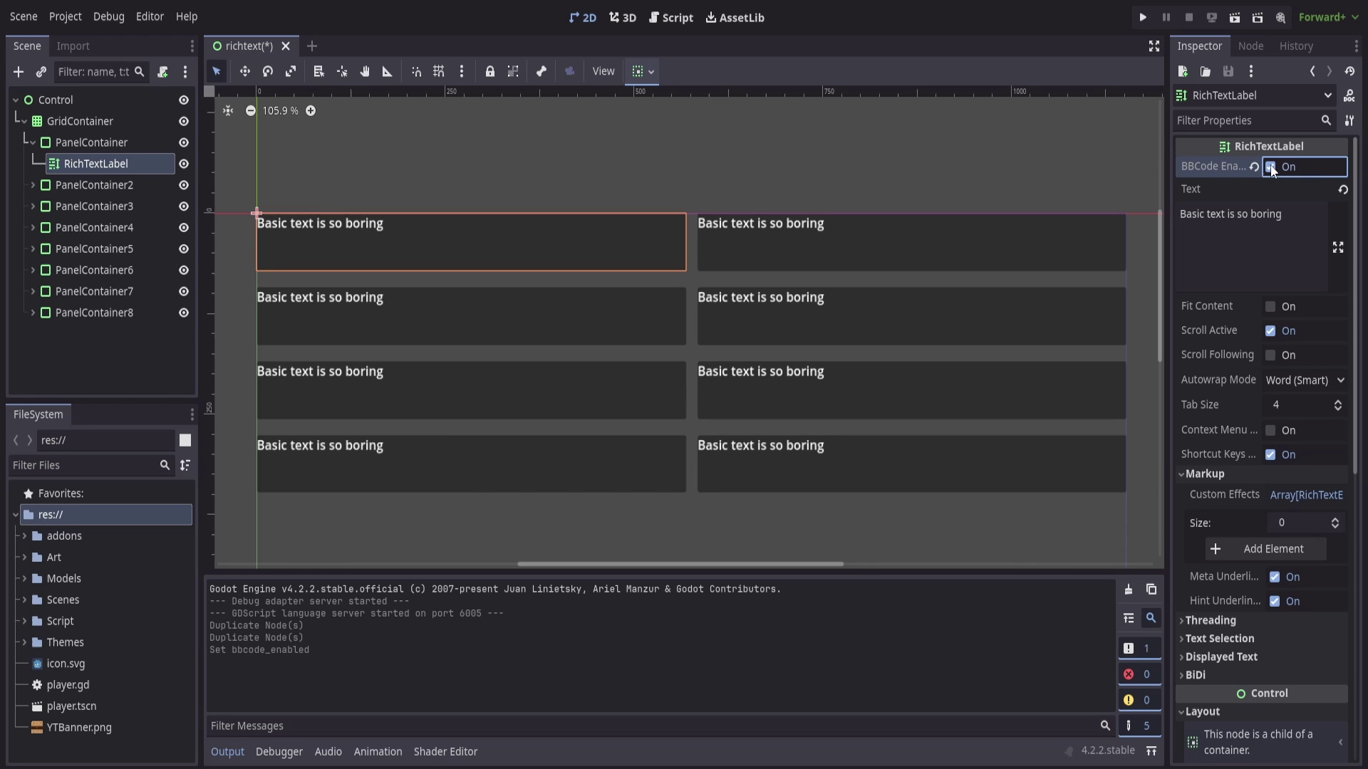
left_click(1182, 214)
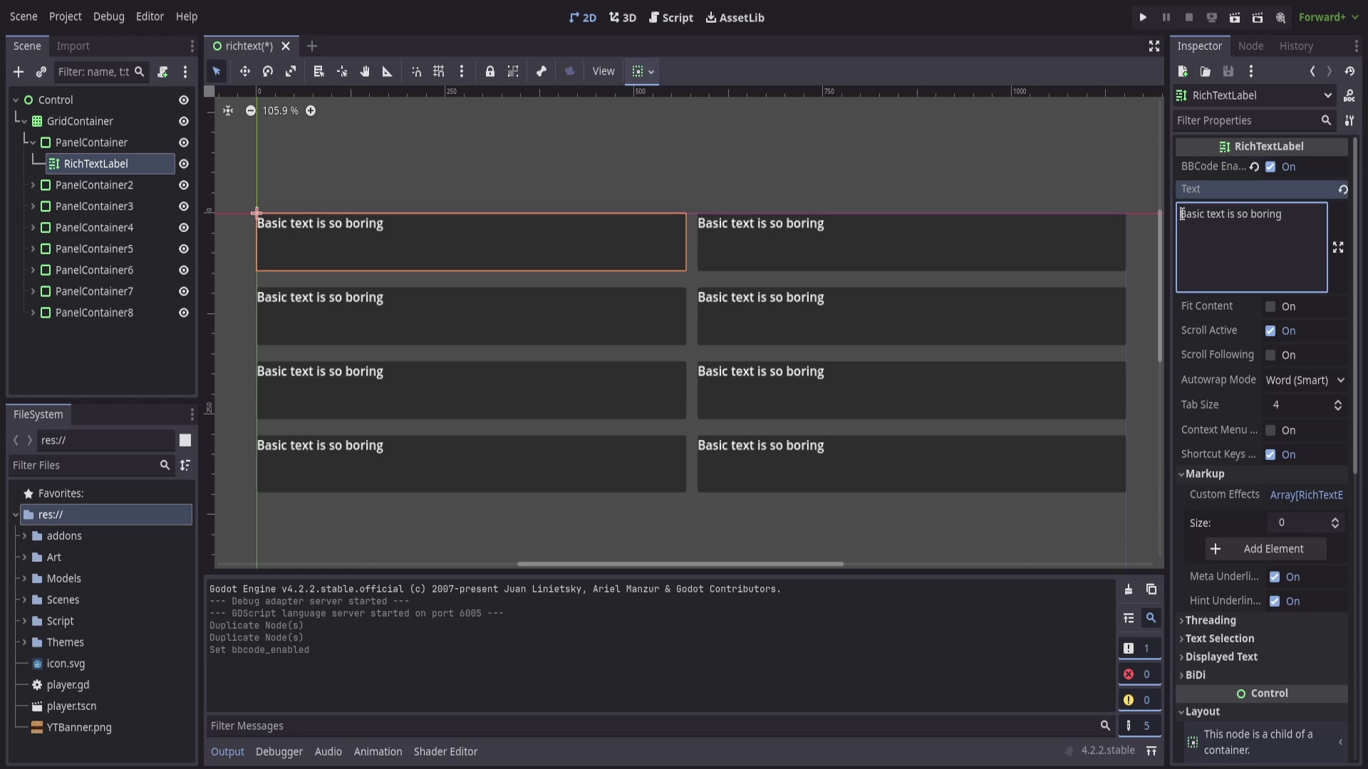
type("[center")
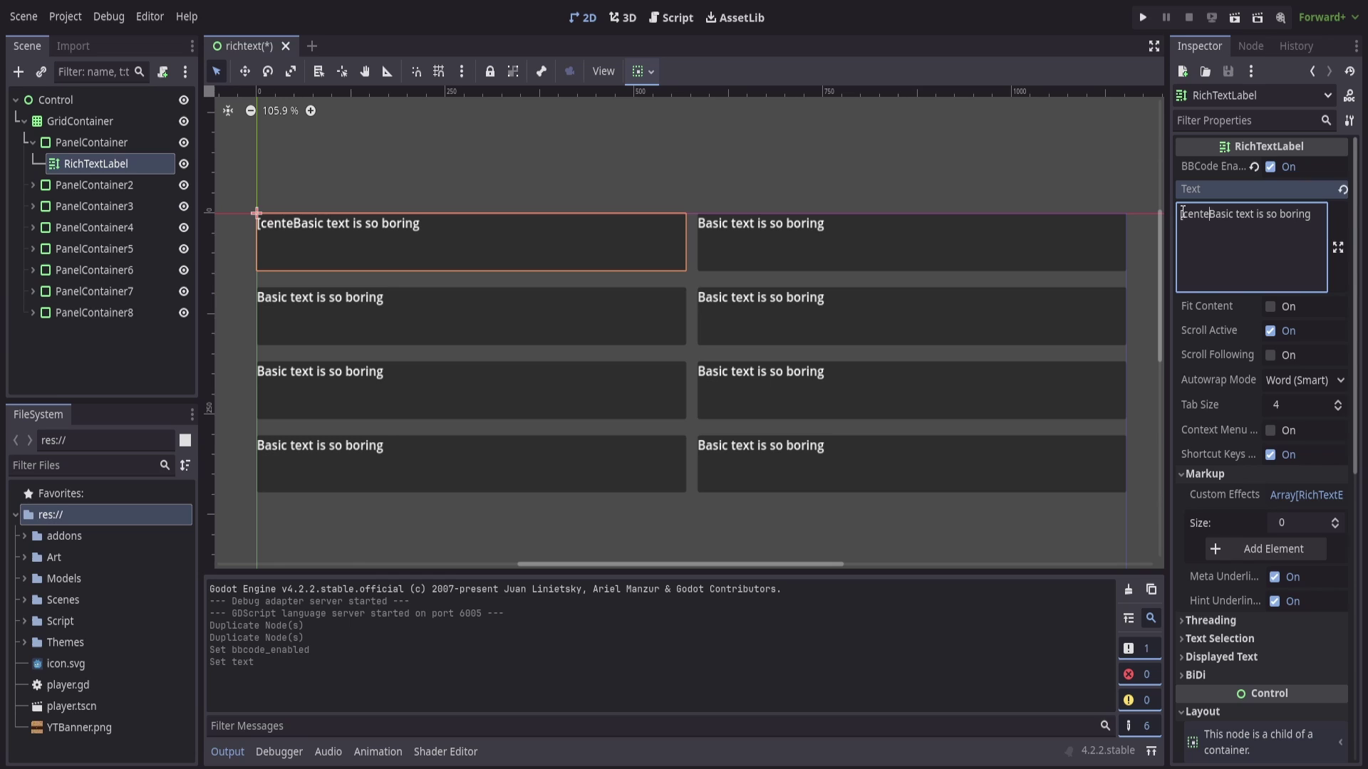
type("]")
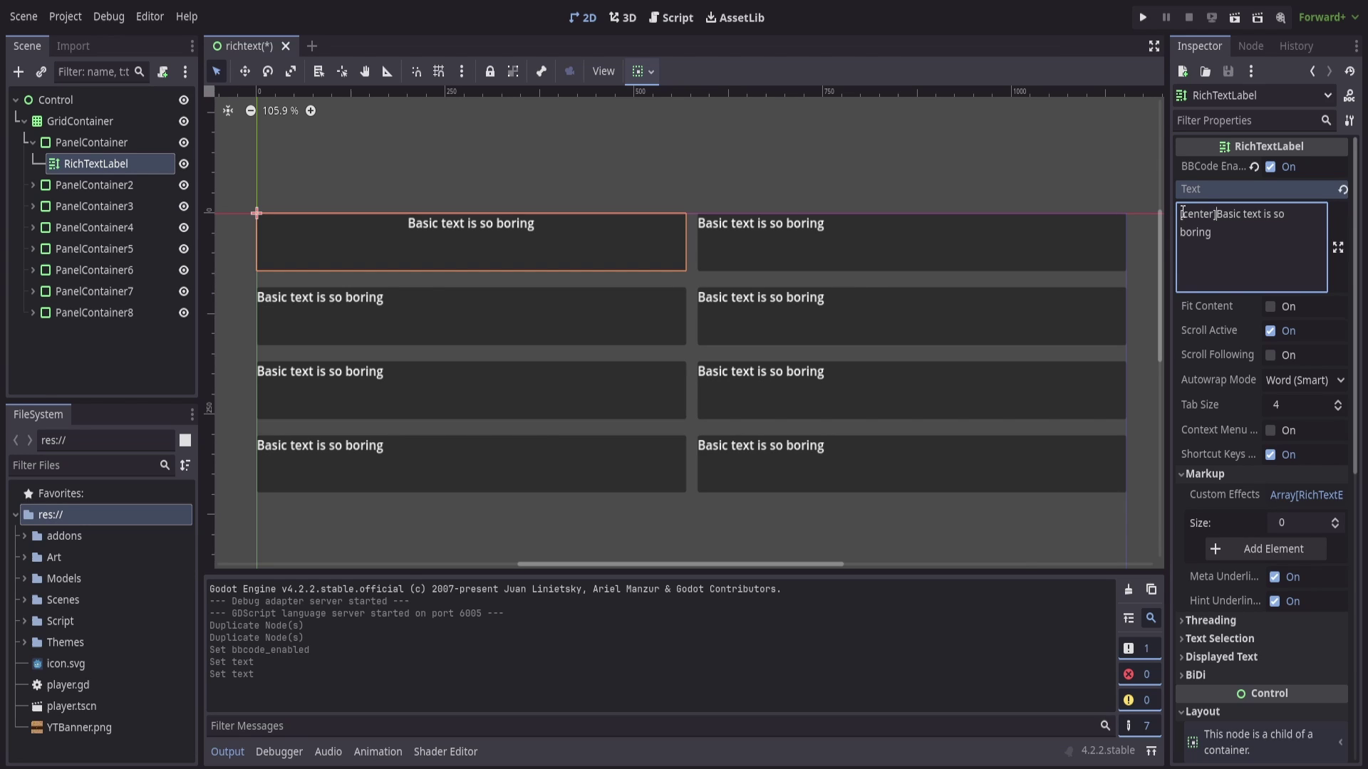
Make only the words "Basic text" bold in the first label by enclosing them in [b] and [/b] tags.
type("[b")
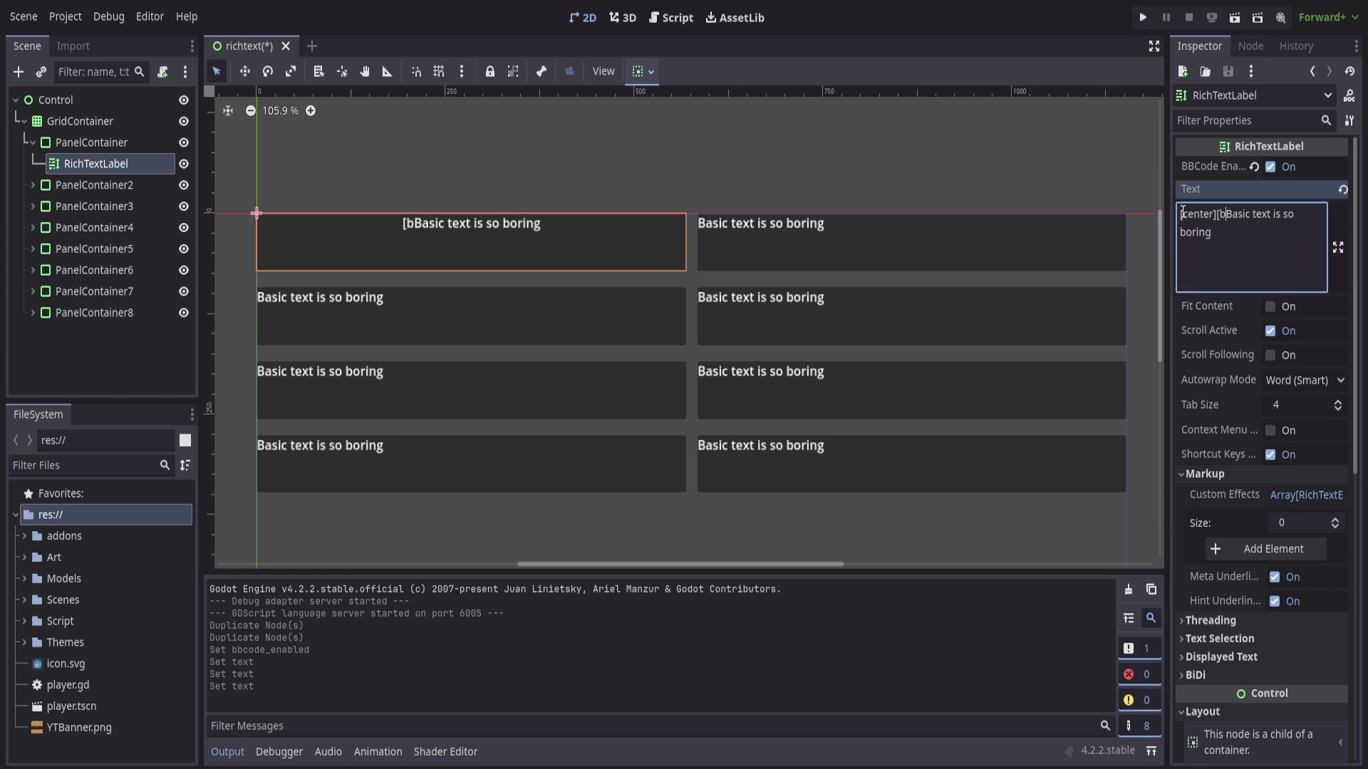
type("]")
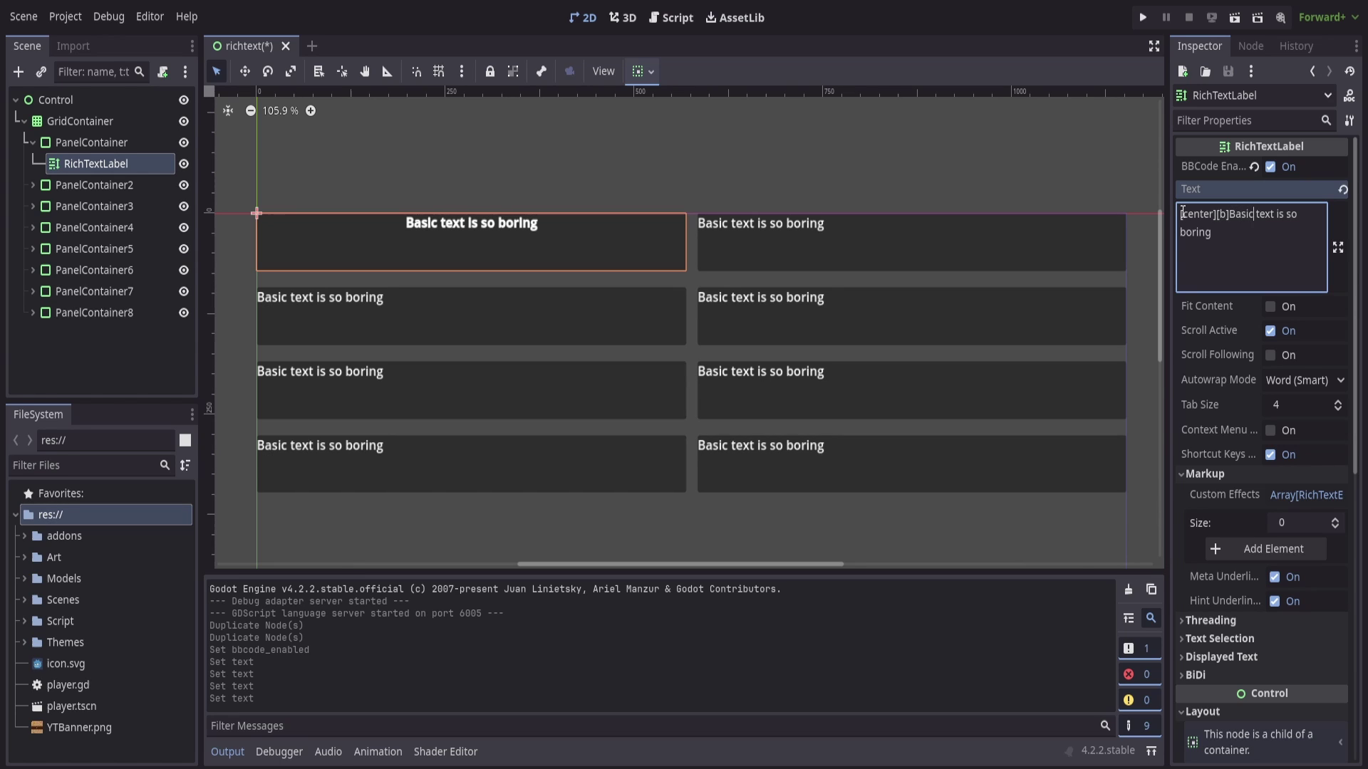
key("Right")
key("Right")
key("Right")
type("[/b]")
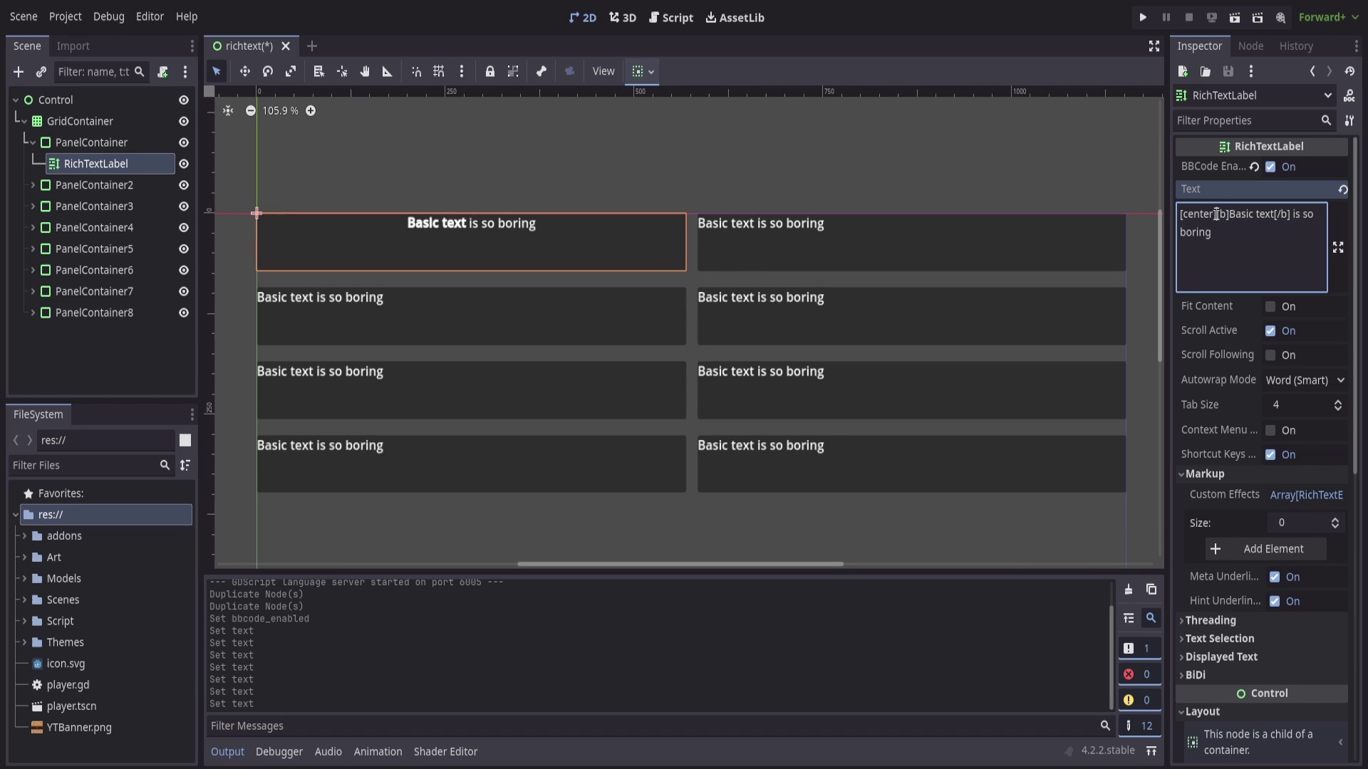
Color the first label's text green by inserting [color=green] between the [center] and [b] tags.
left_click(1217, 215)
type("[color")
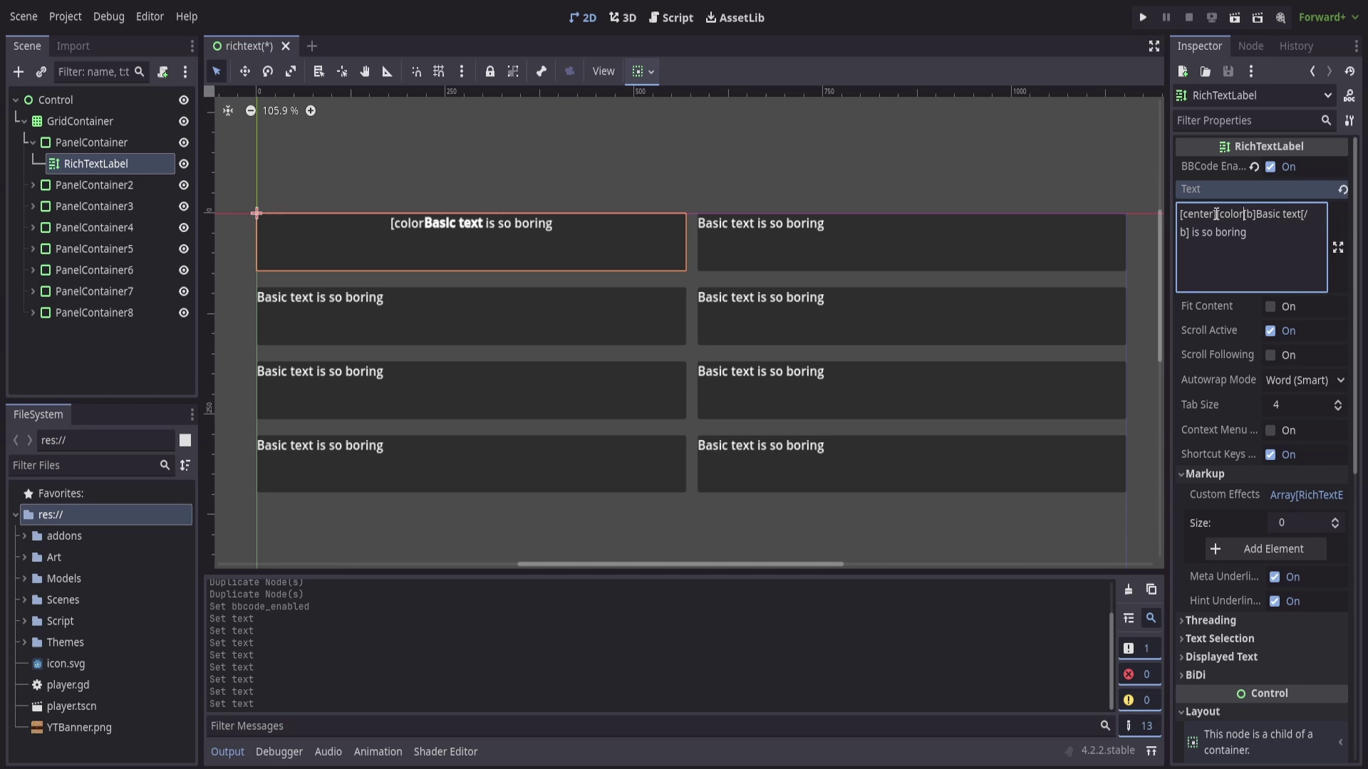
type("=")
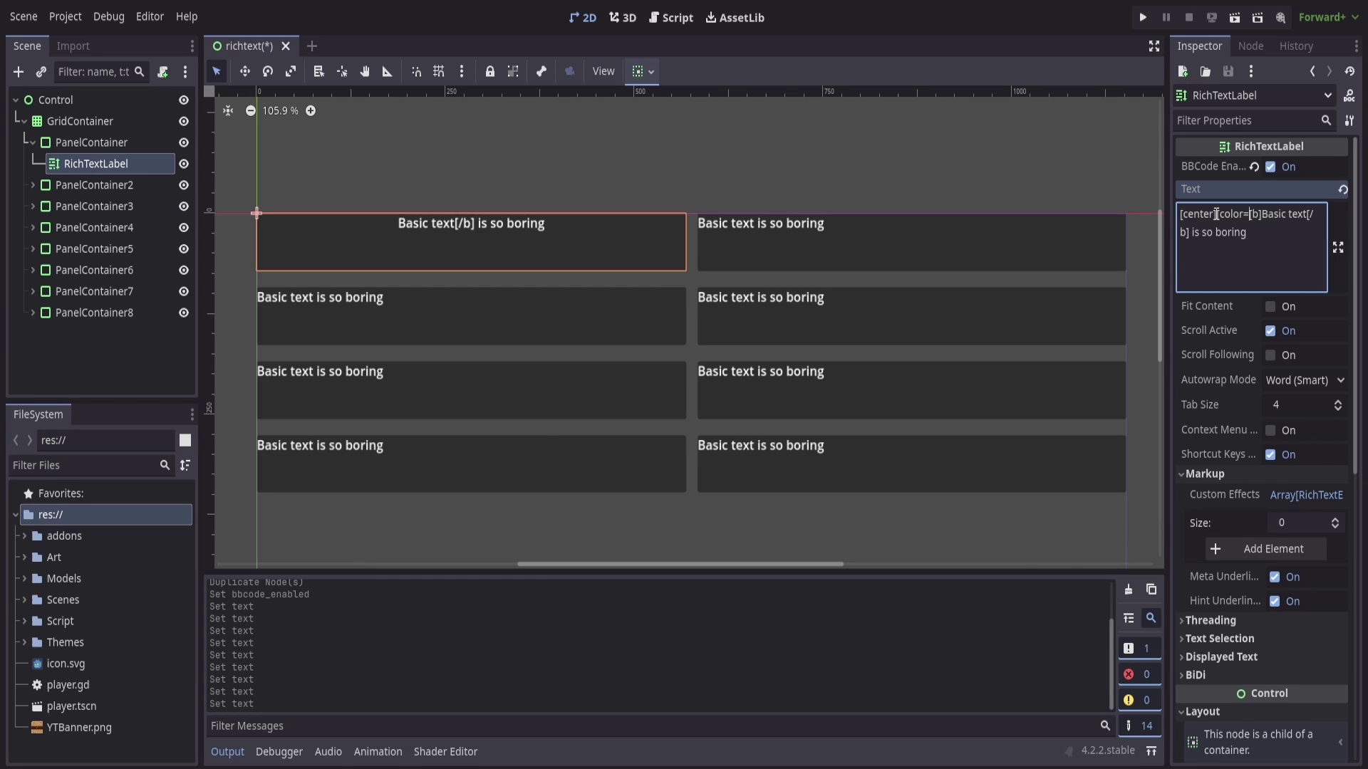
type("green")
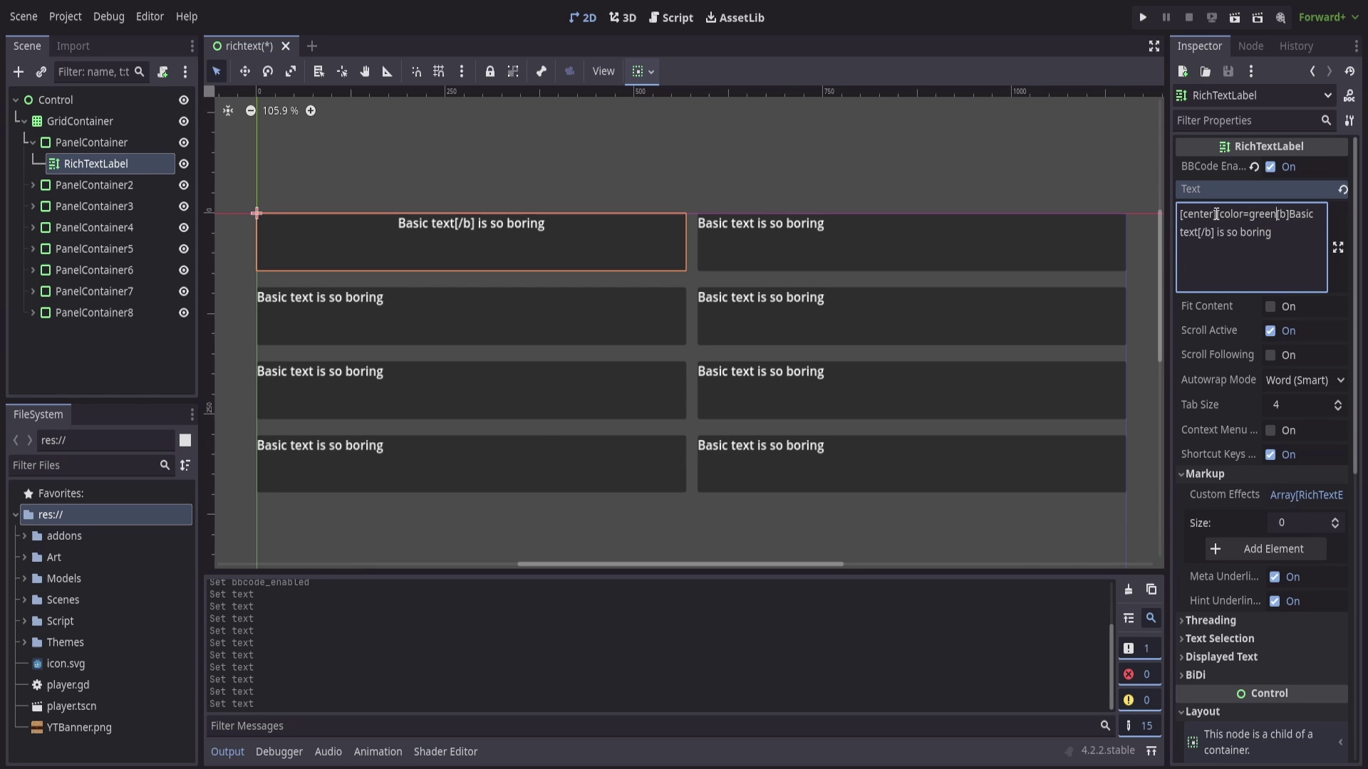
type("]")
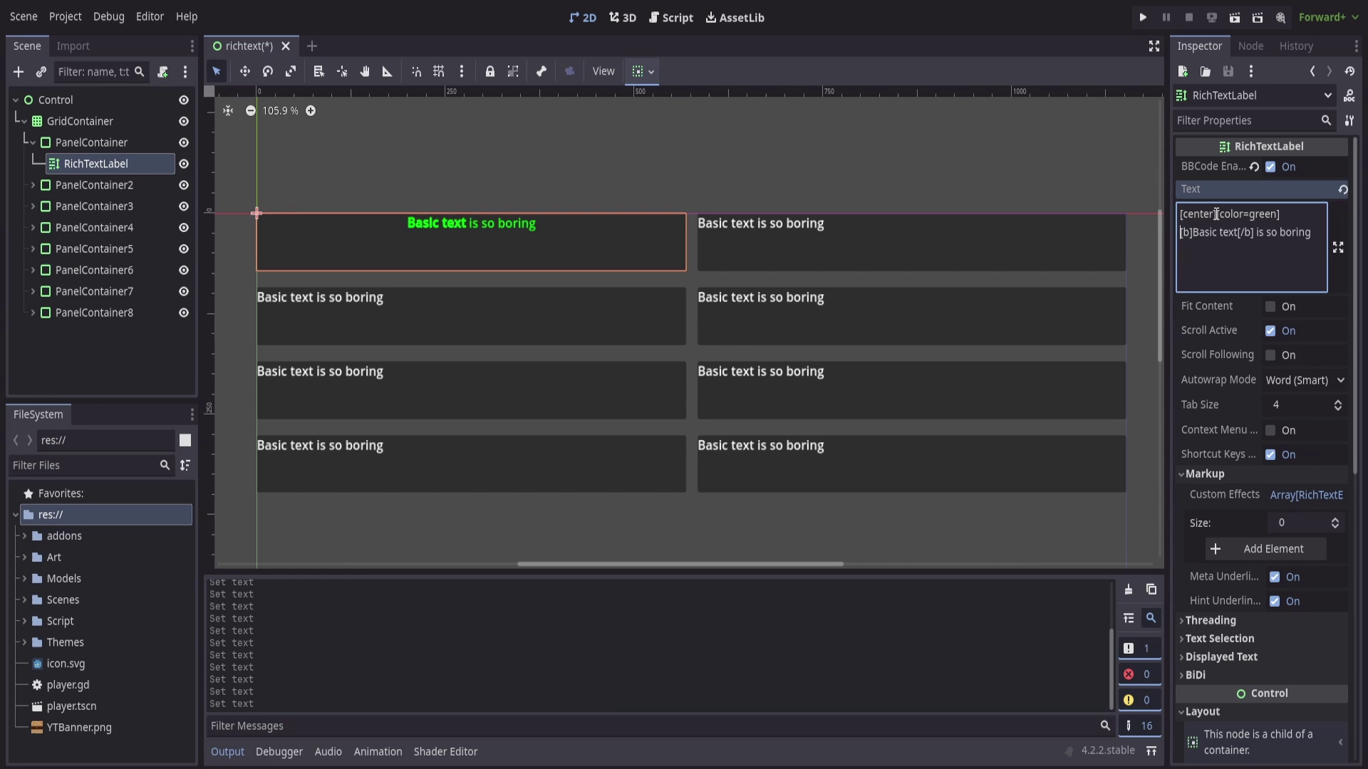
Enclose "Basic text" in PanelContainer2's label in a hint tag reading "cool text is cool", closed with [/hint].
left_click(830, 262)
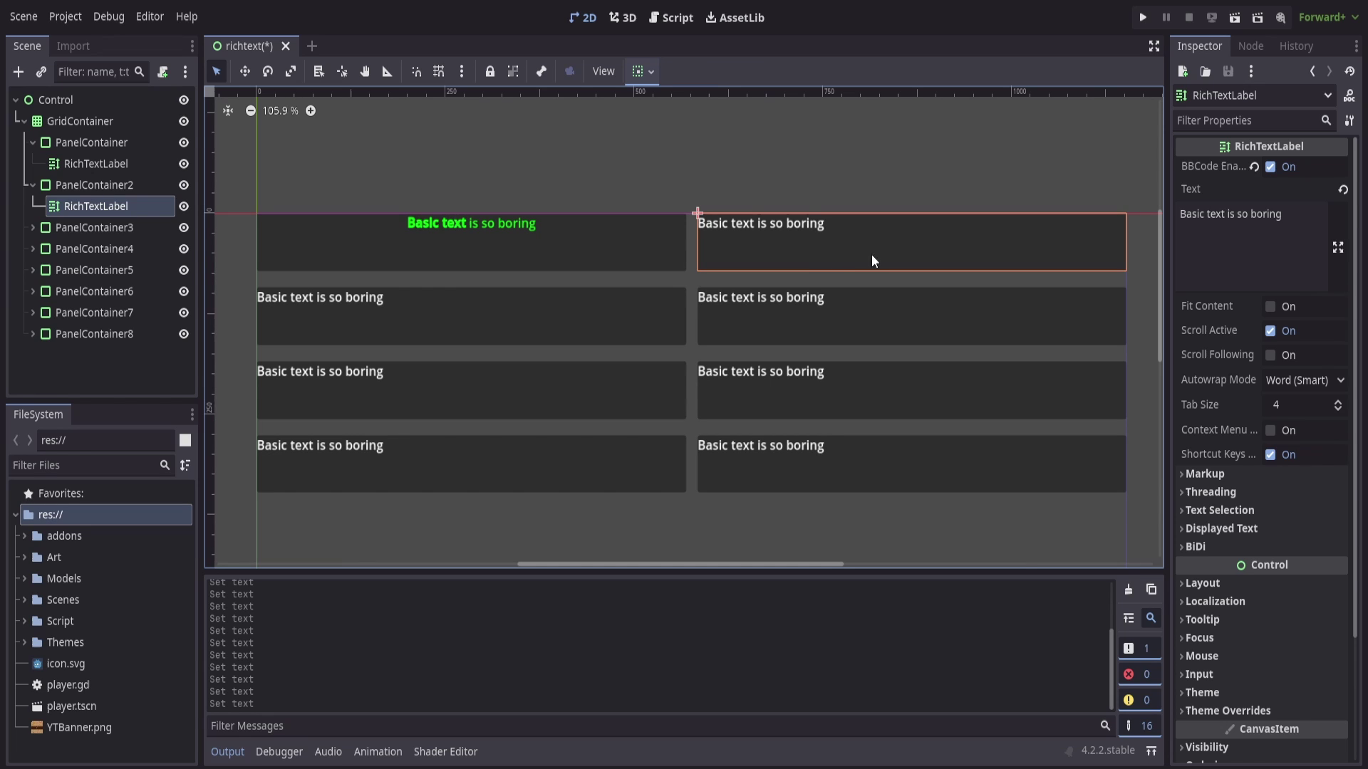
left_click(1183, 217)
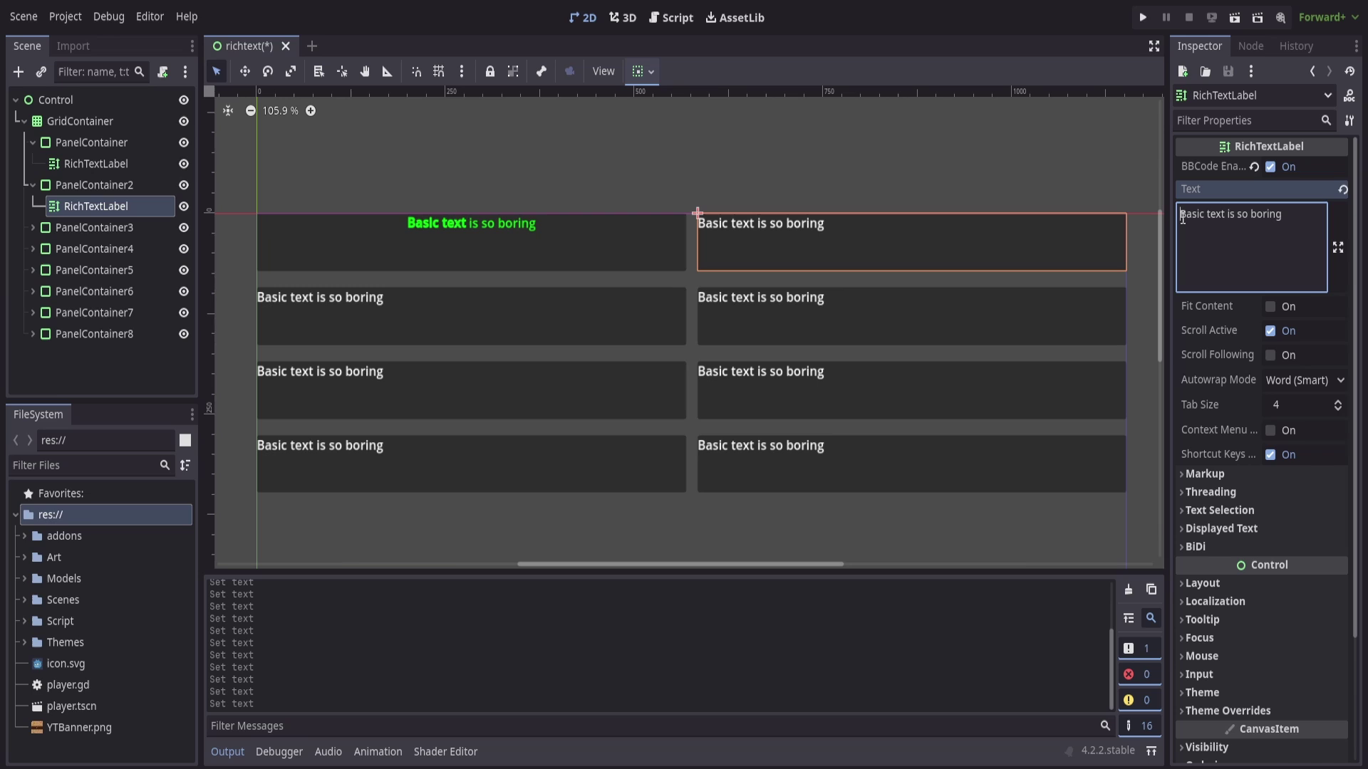
type("[hint")
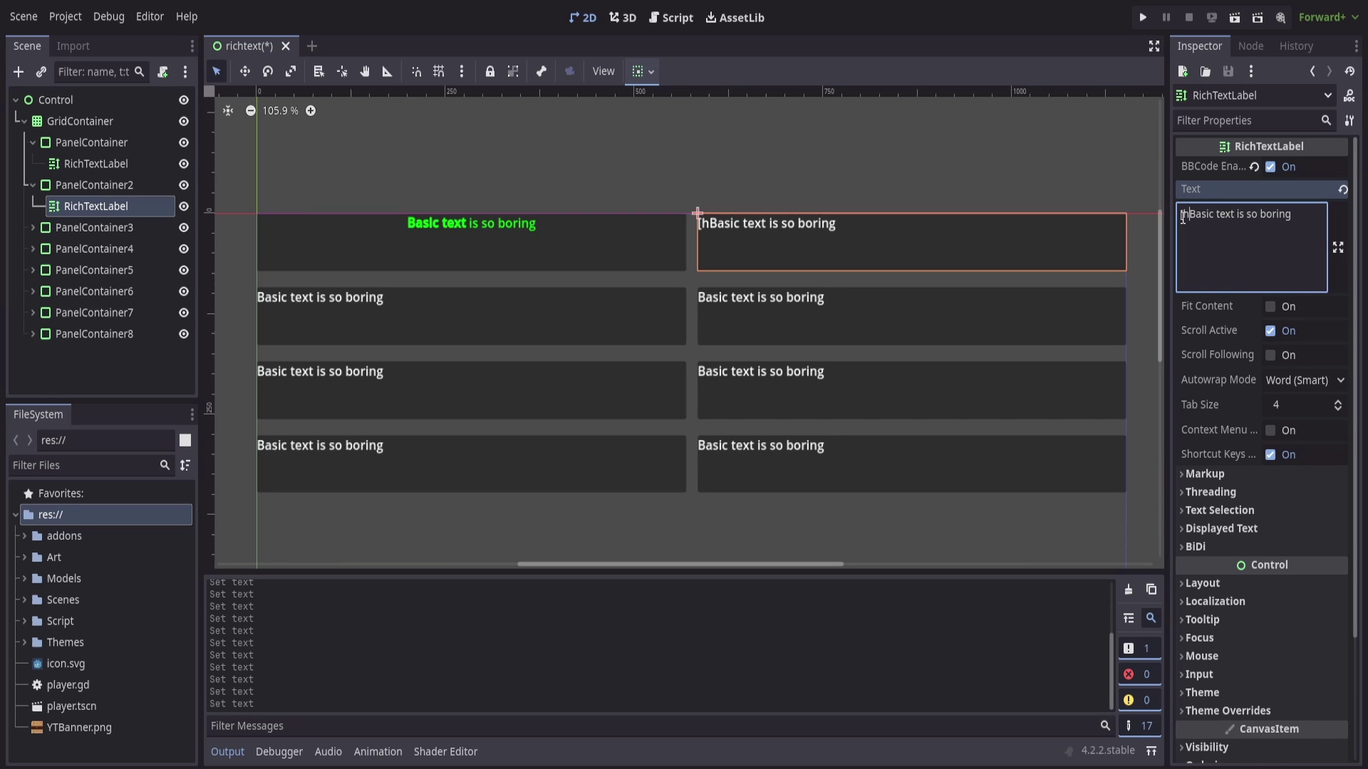
type("=")
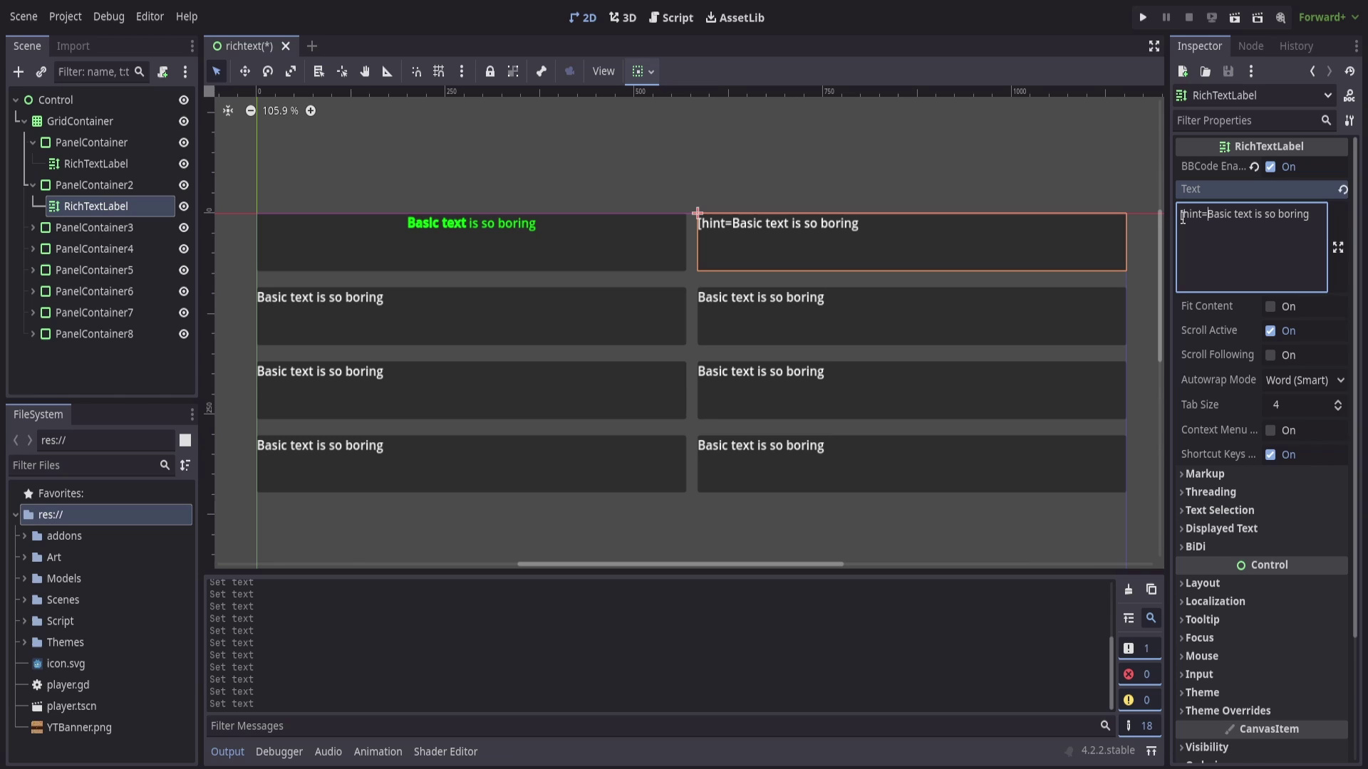
type("cool text is ")
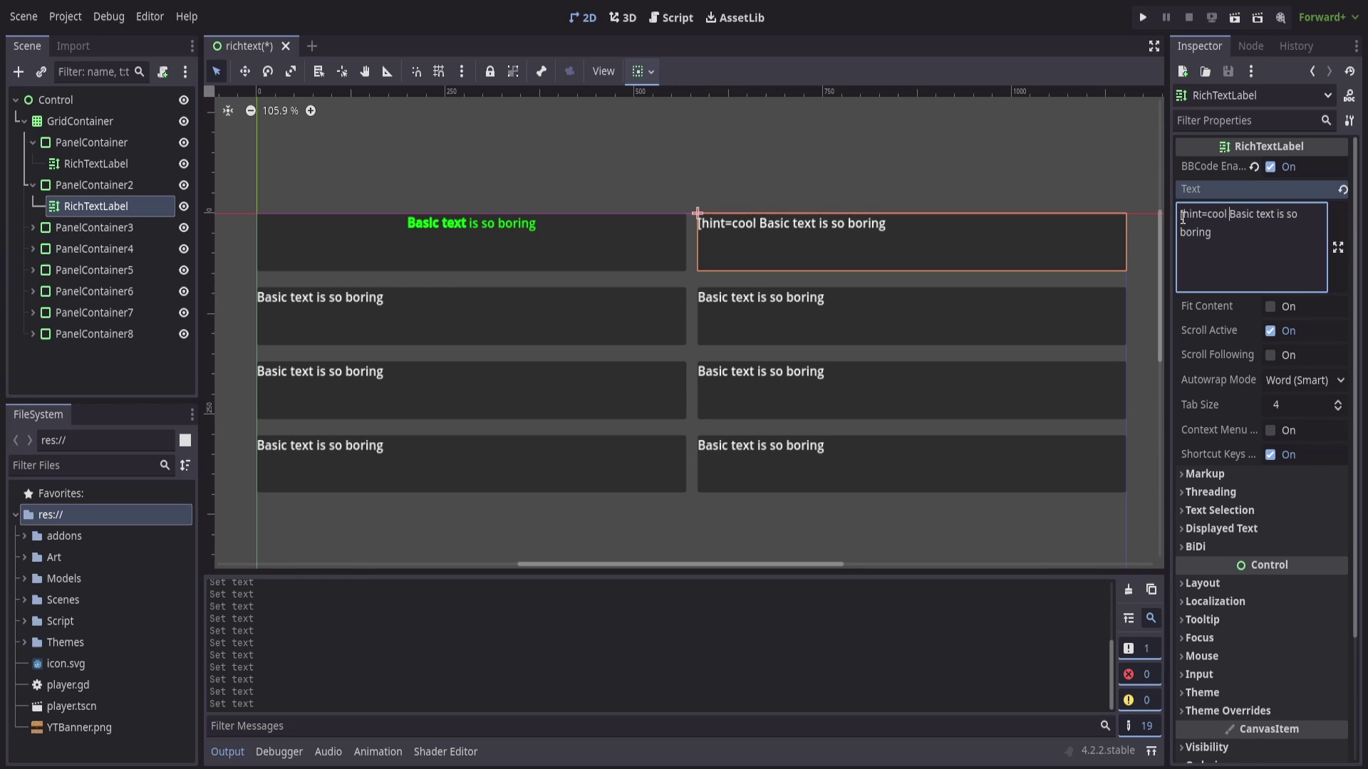
type("cool")
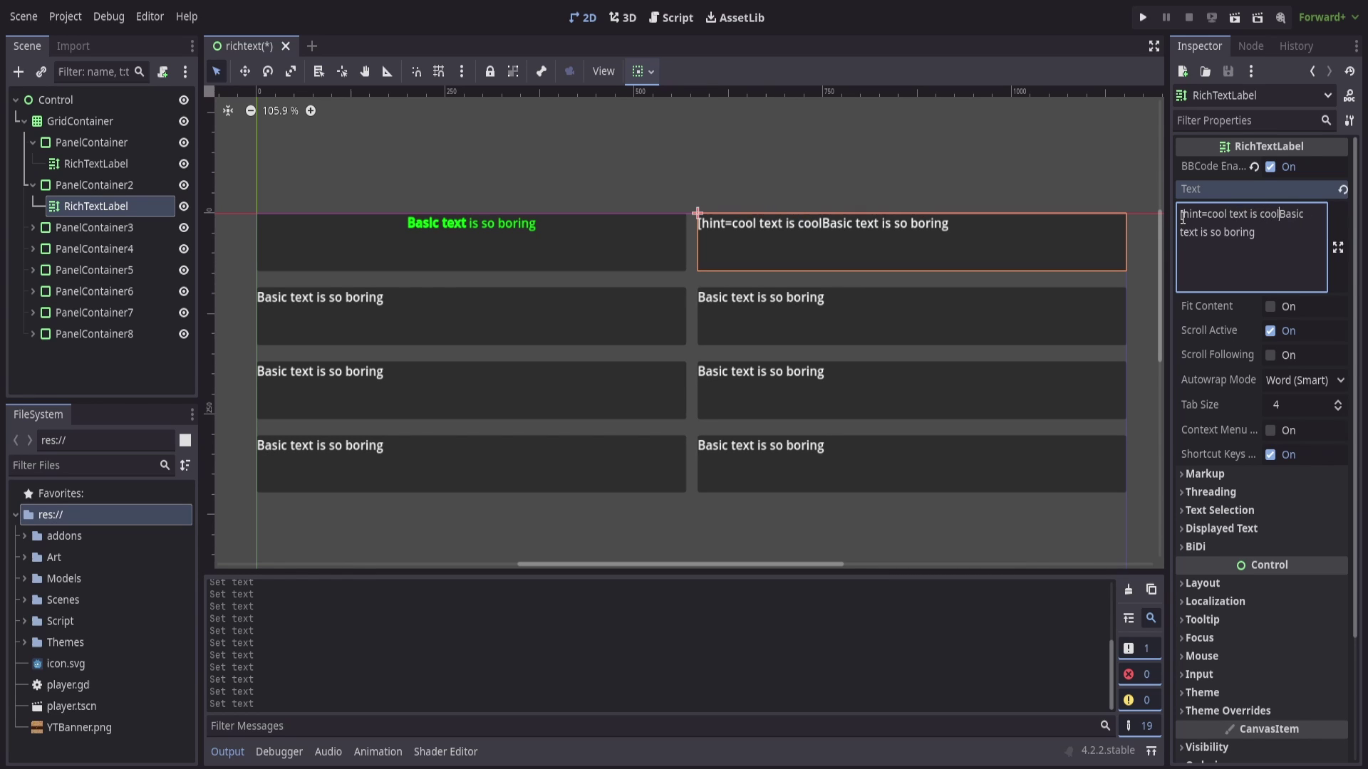
type("]")
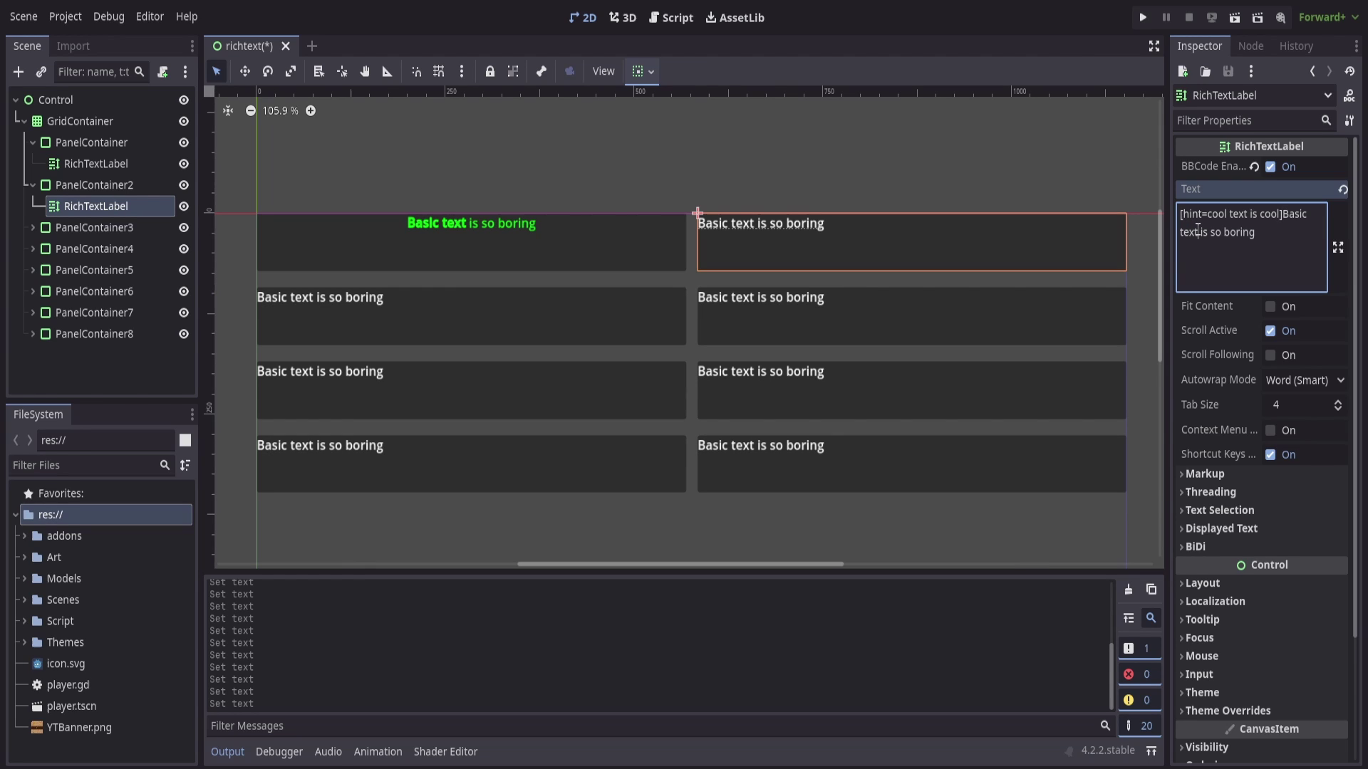
left_click(1199, 230)
type("[/")
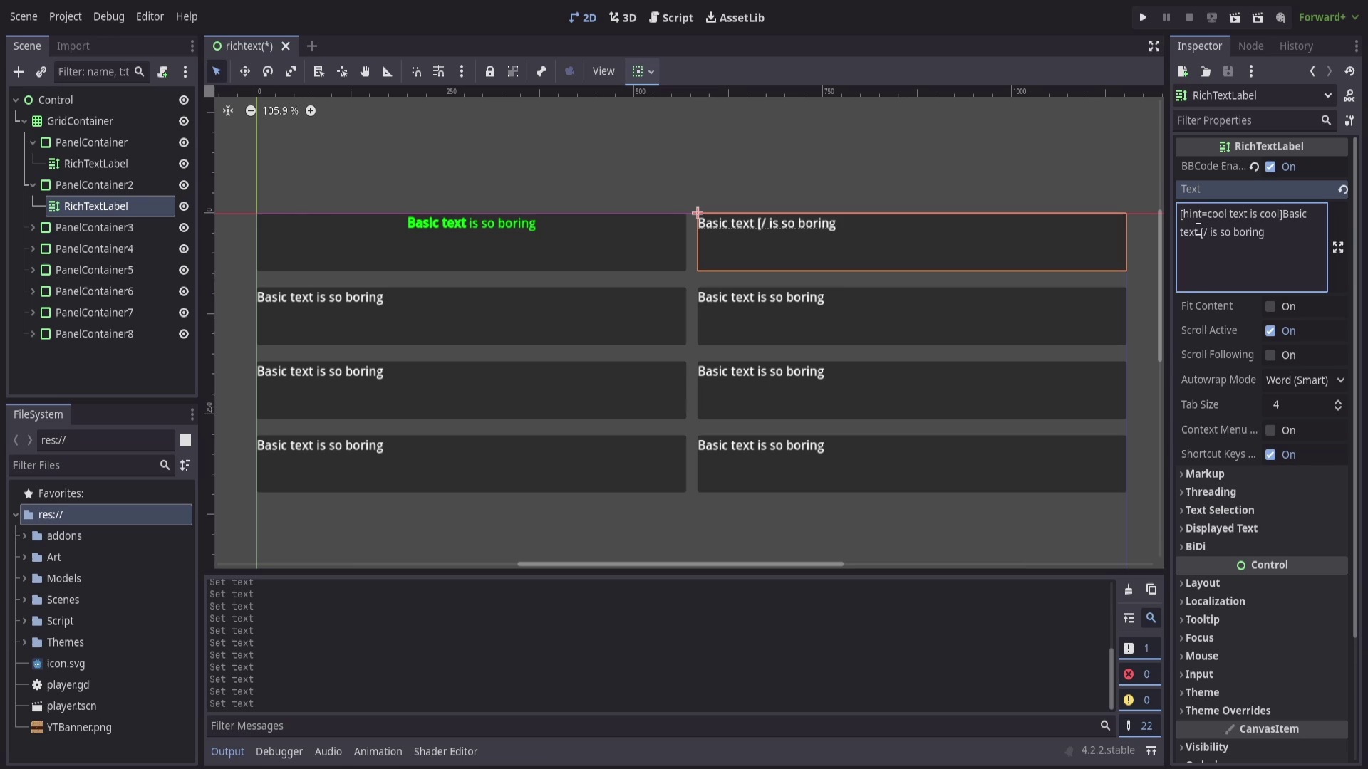
type("h")
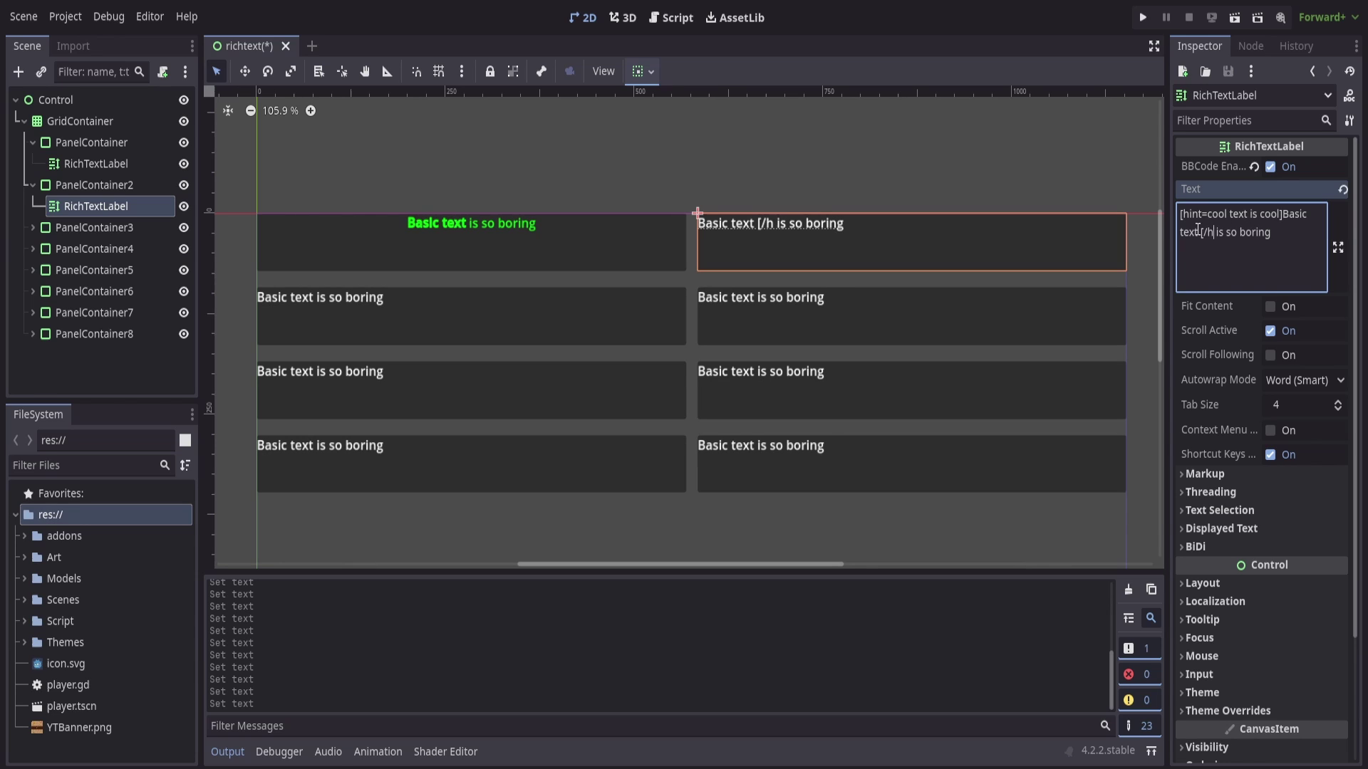
type("int]")
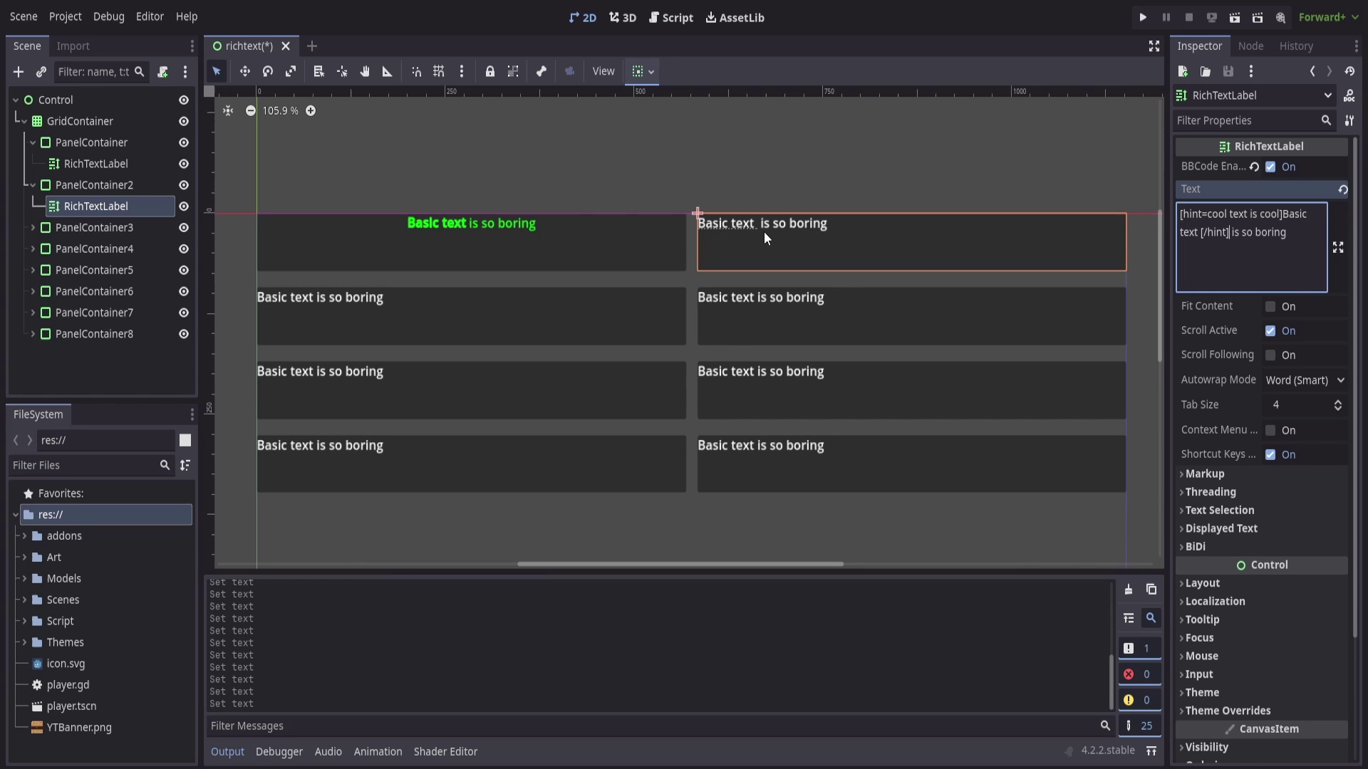
Run the current scene, check the hint tooltip on the second label's text, and close the game window.
left_click(1236, 18)
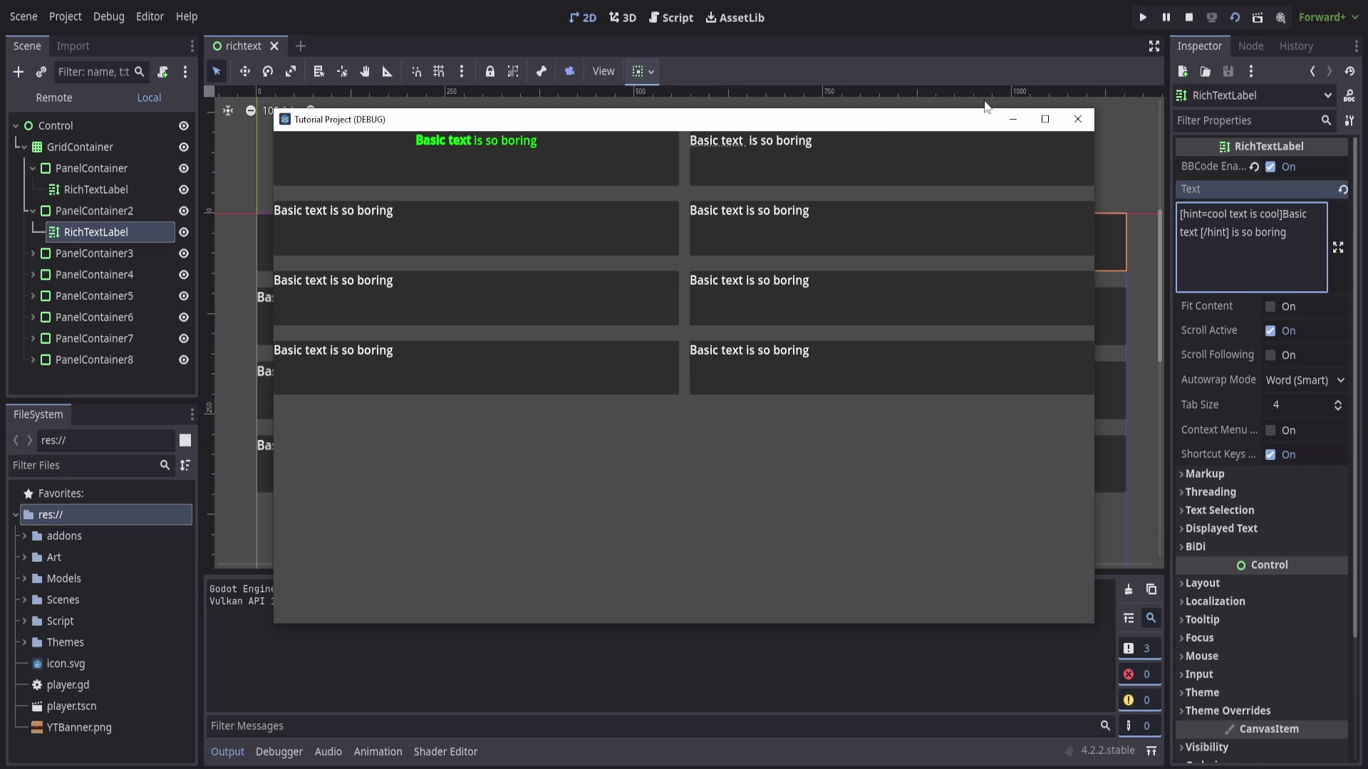
mouse_move(733, 143)
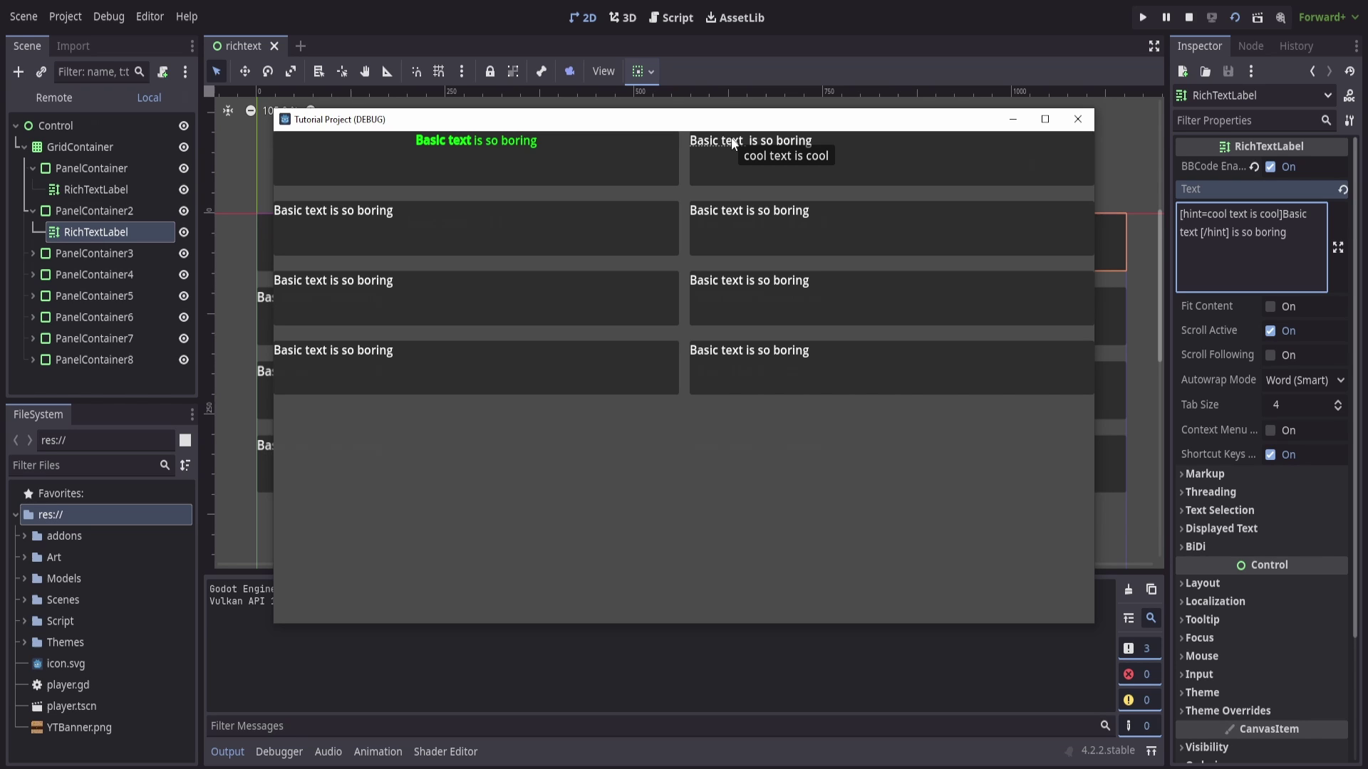
left_click(1078, 119)
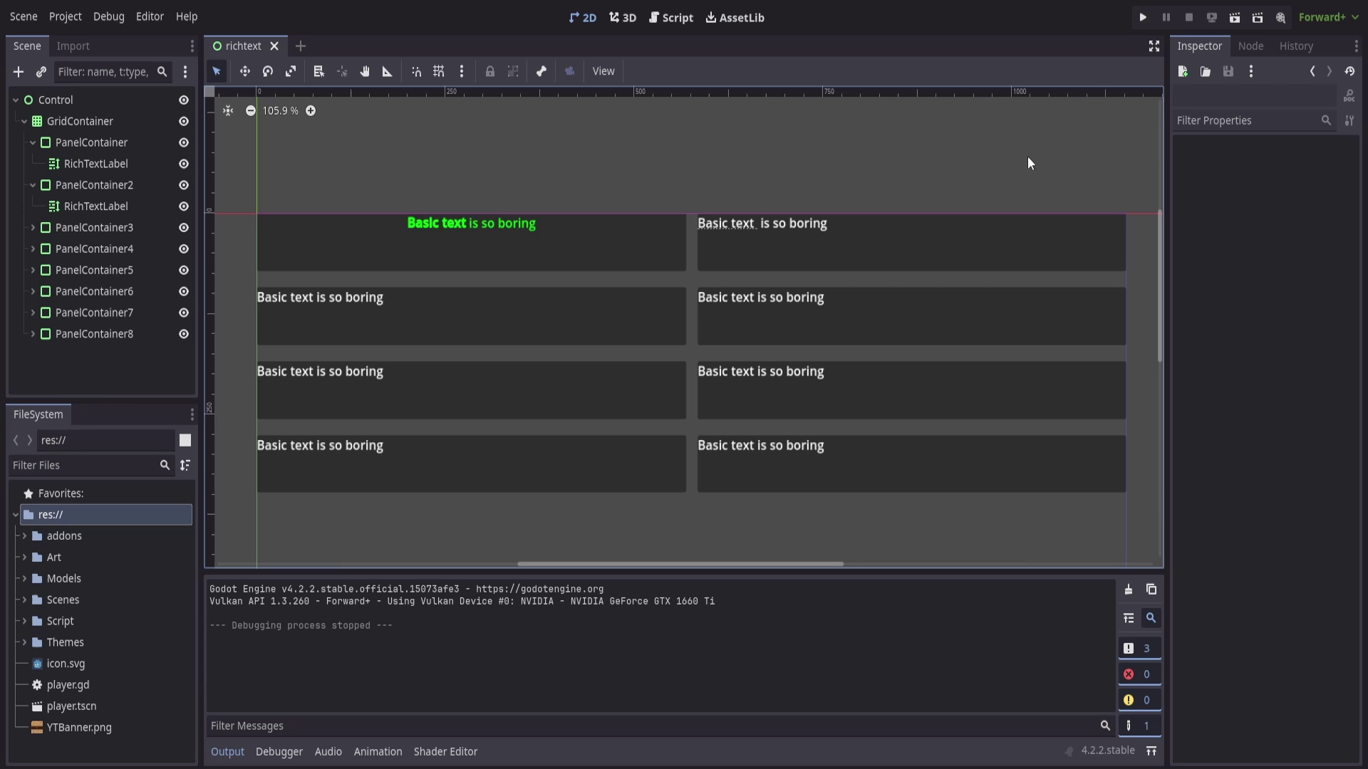
Apply the rainbow effect to PanelContainer3's label by putting a [rainbow] tag before its text.
left_click(470, 325)
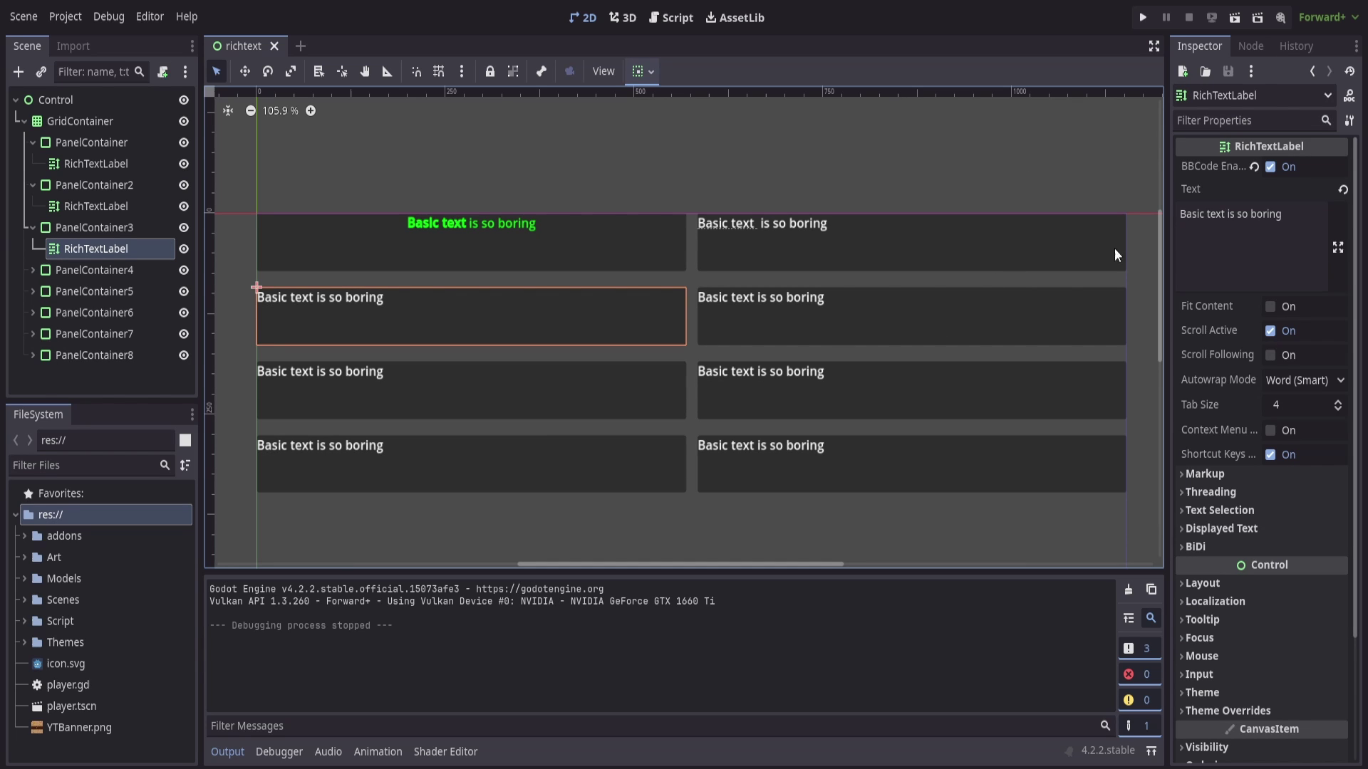
left_click(1182, 213)
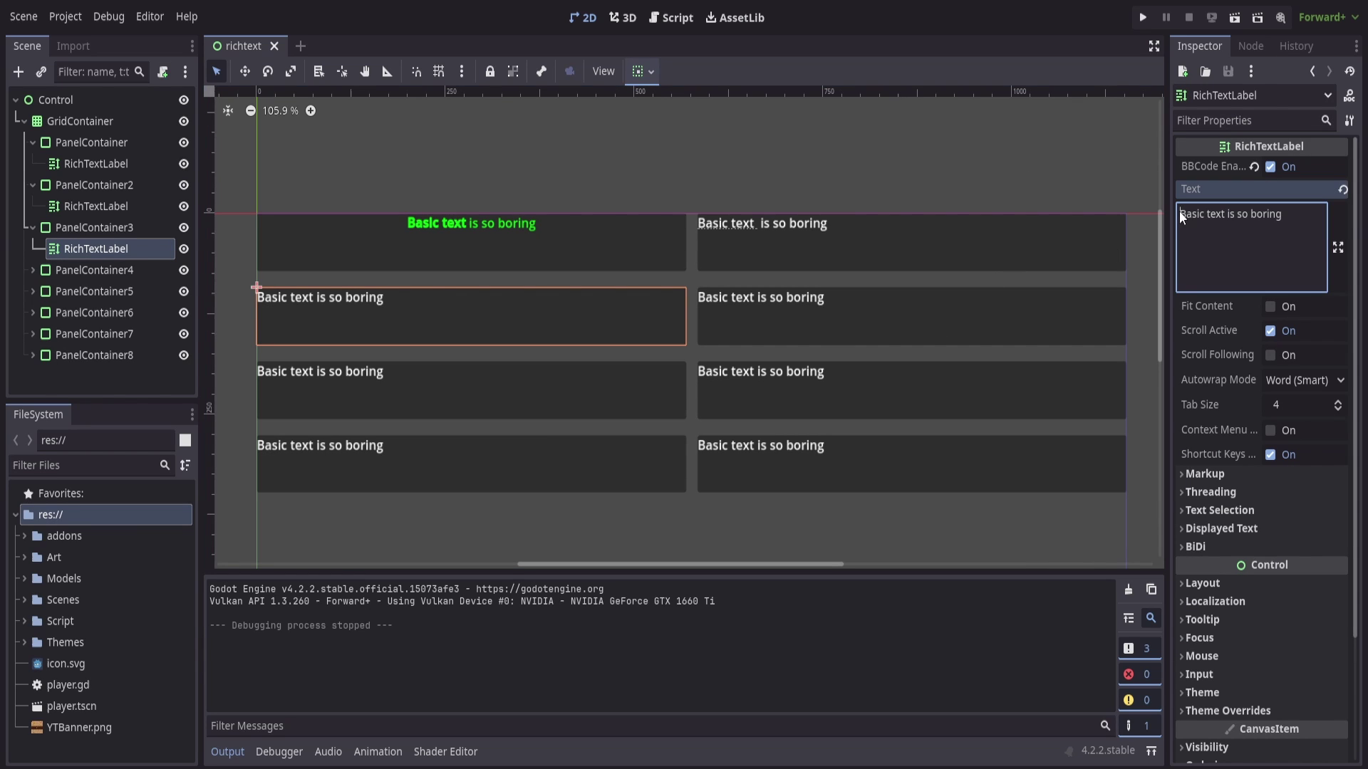
type("[rainbow")
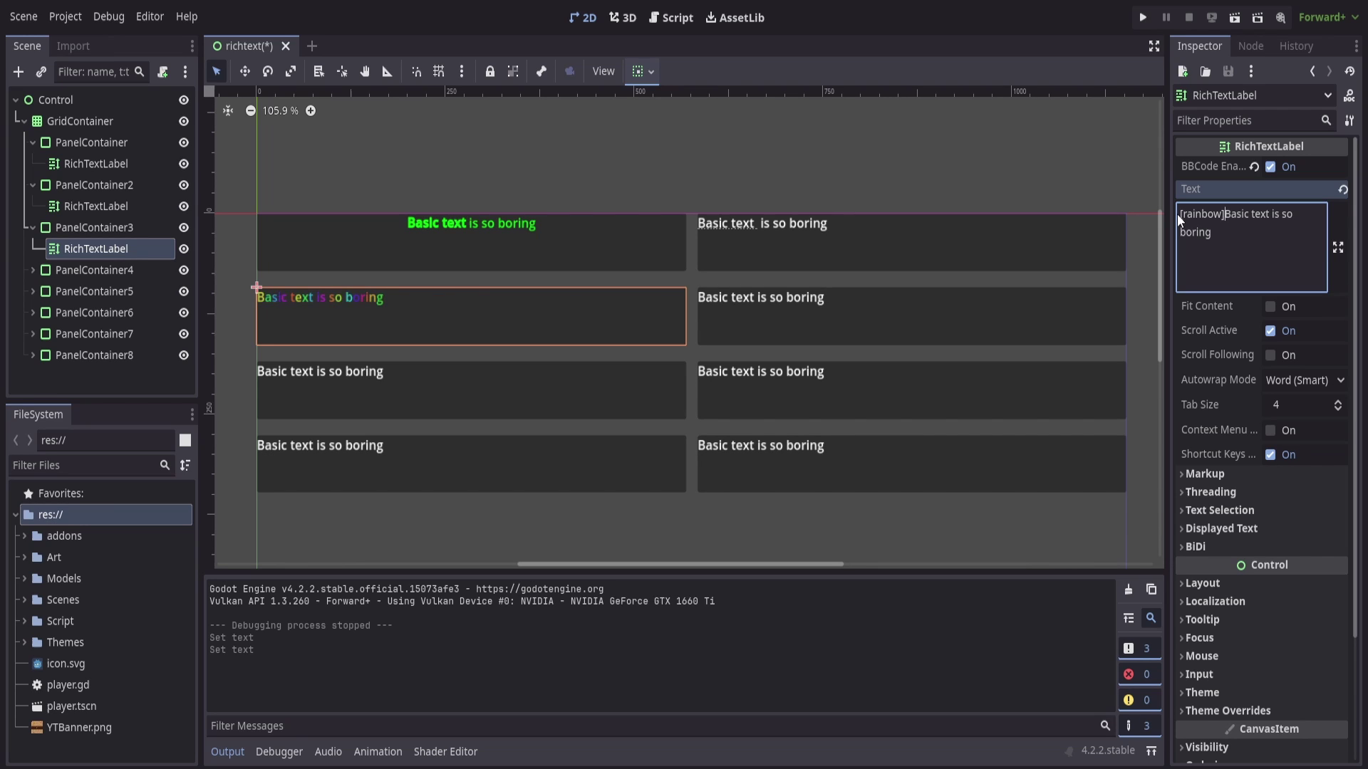
Apply a fade effect to PanelContainer4's label by putting [fade start=10] before its text.
left_click(857, 299)
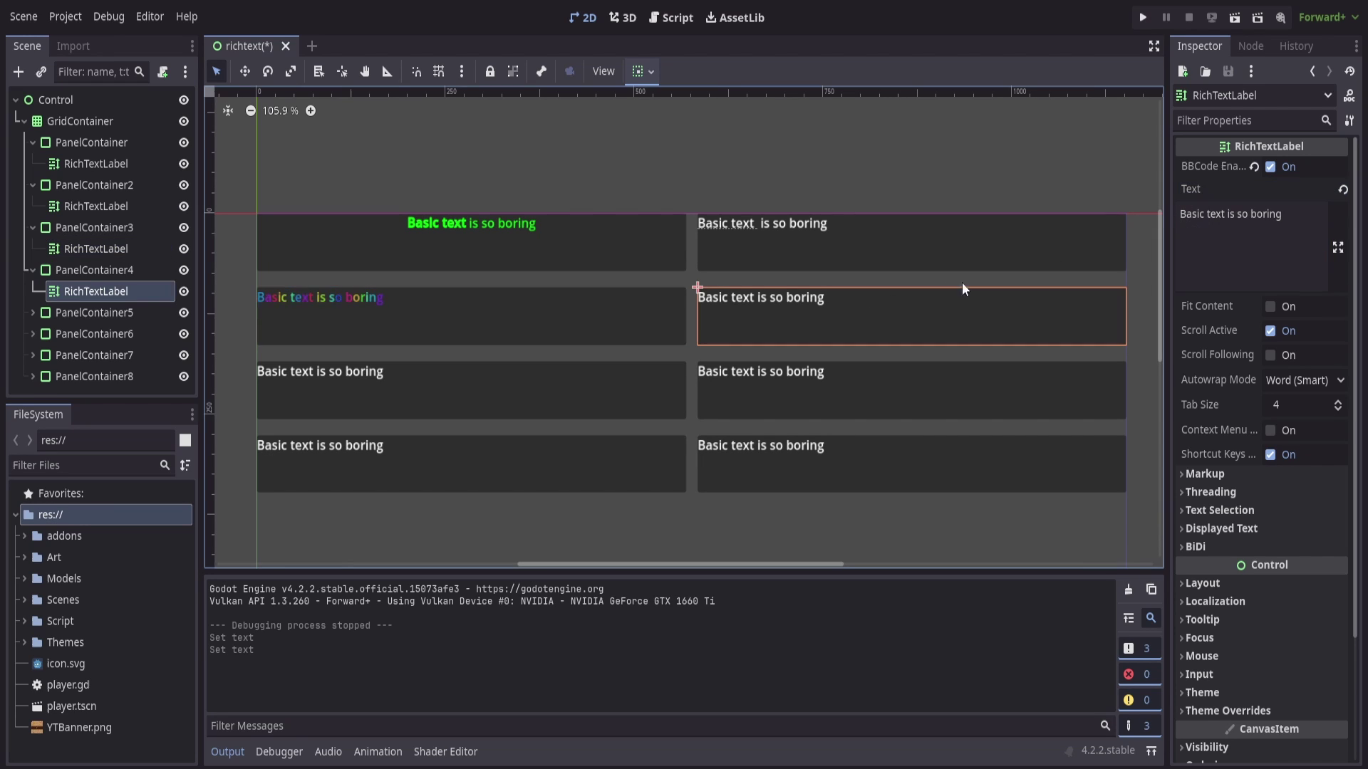
left_click(1192, 222)
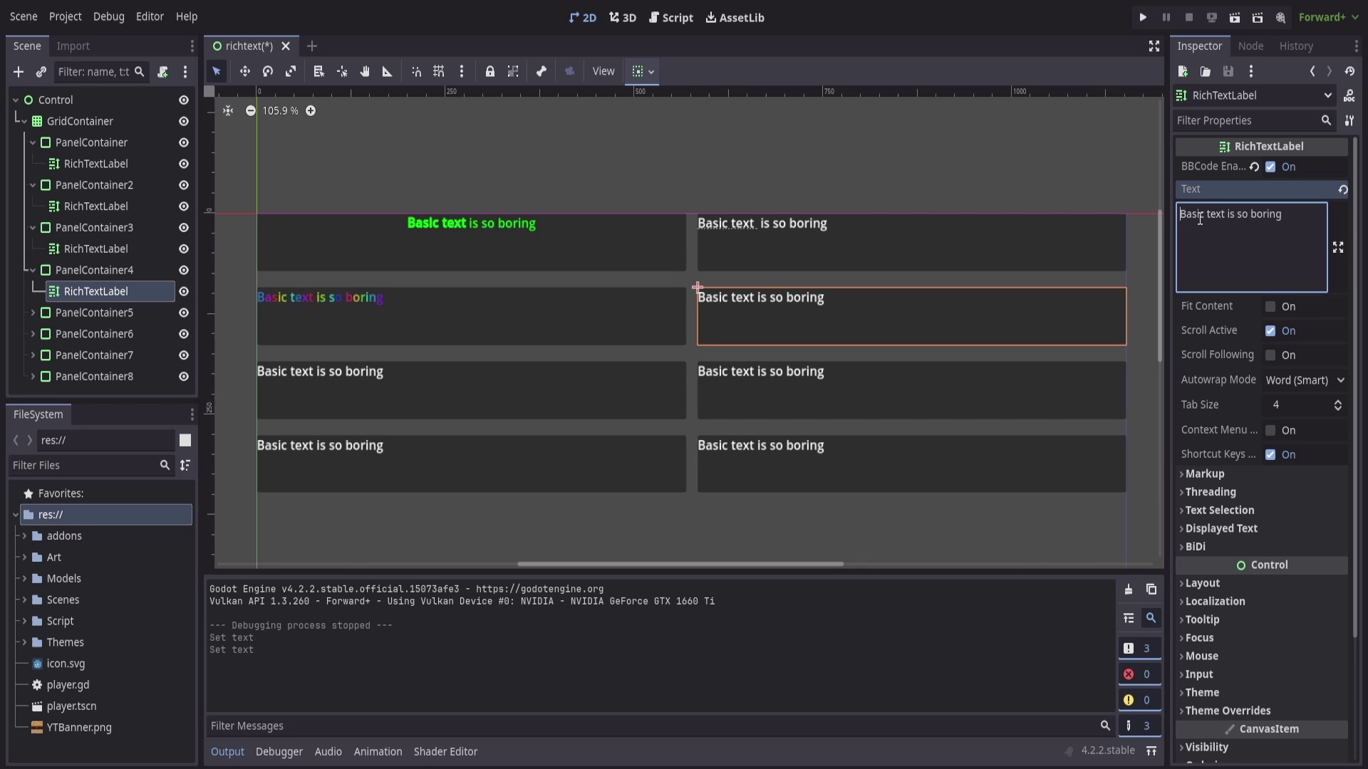
type("[fade")
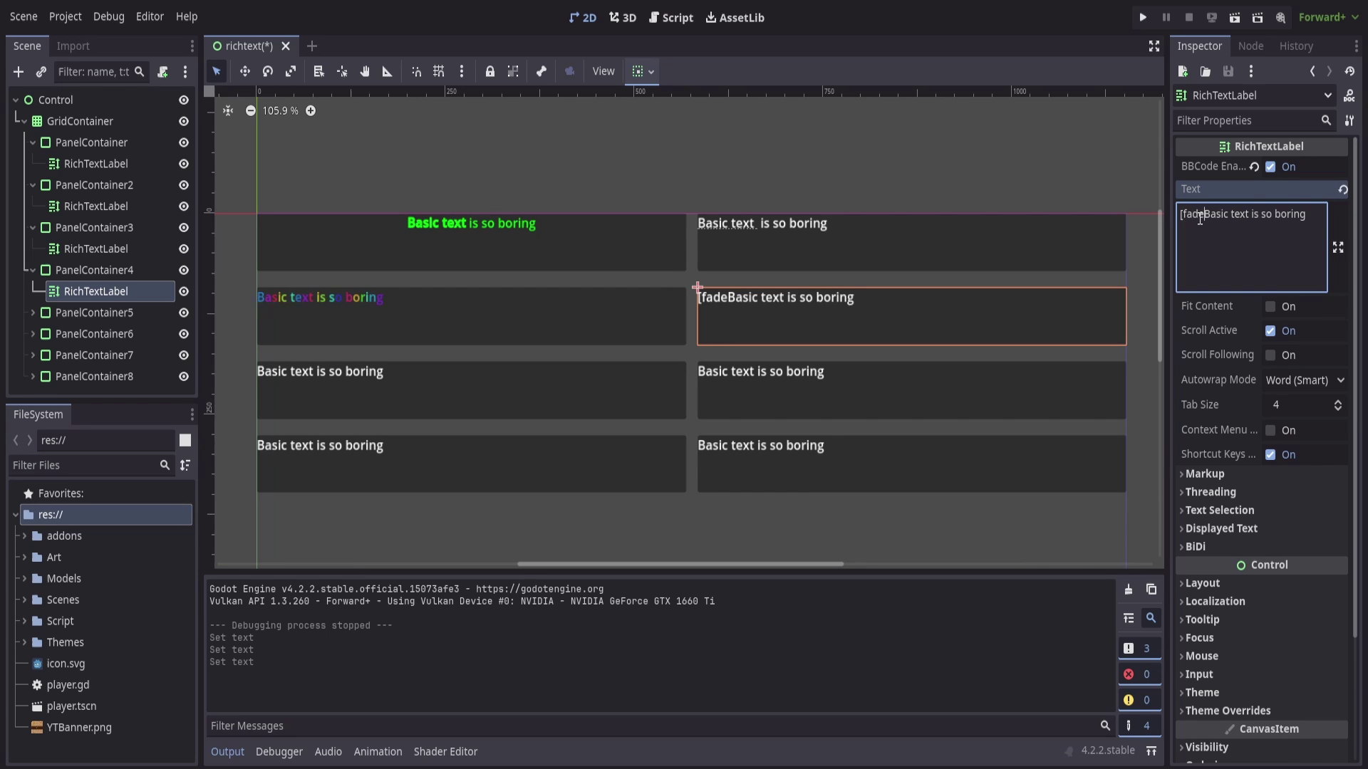
type("]")
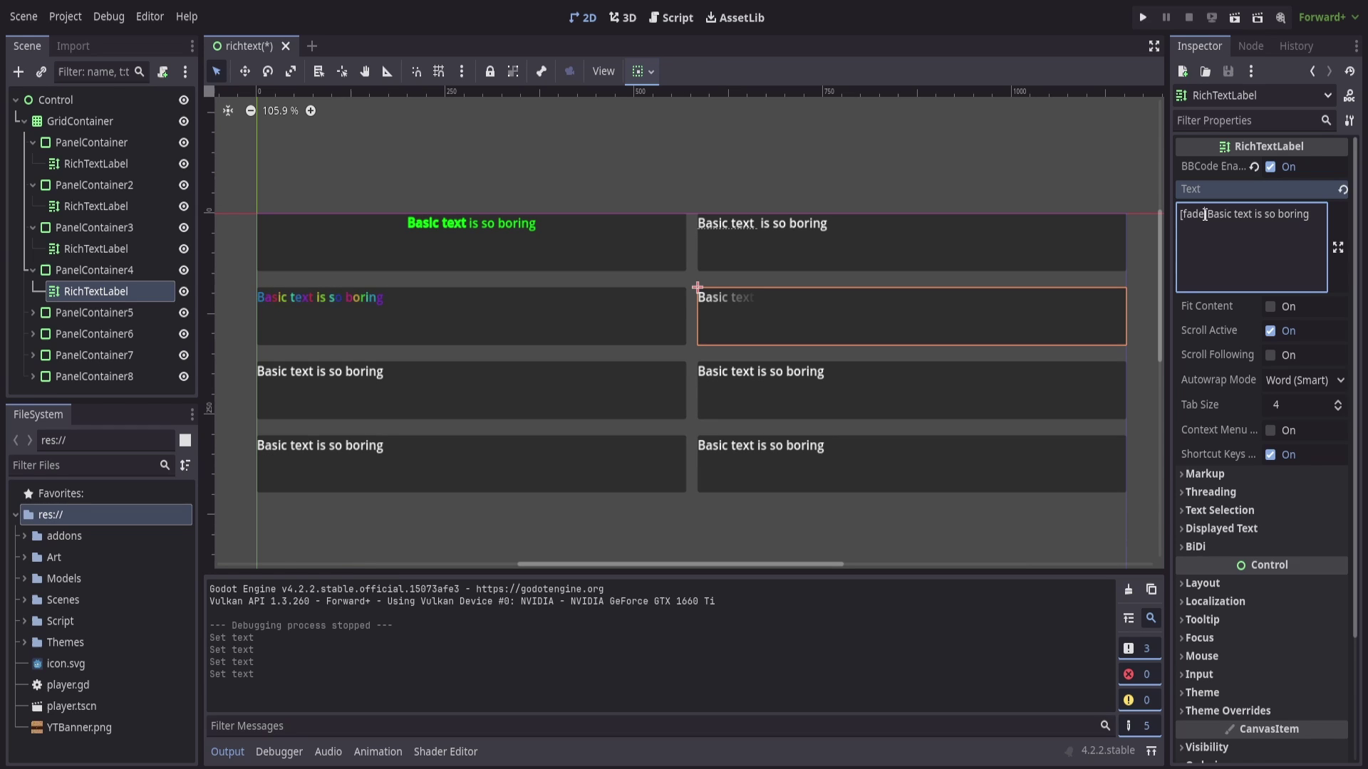
type("start")
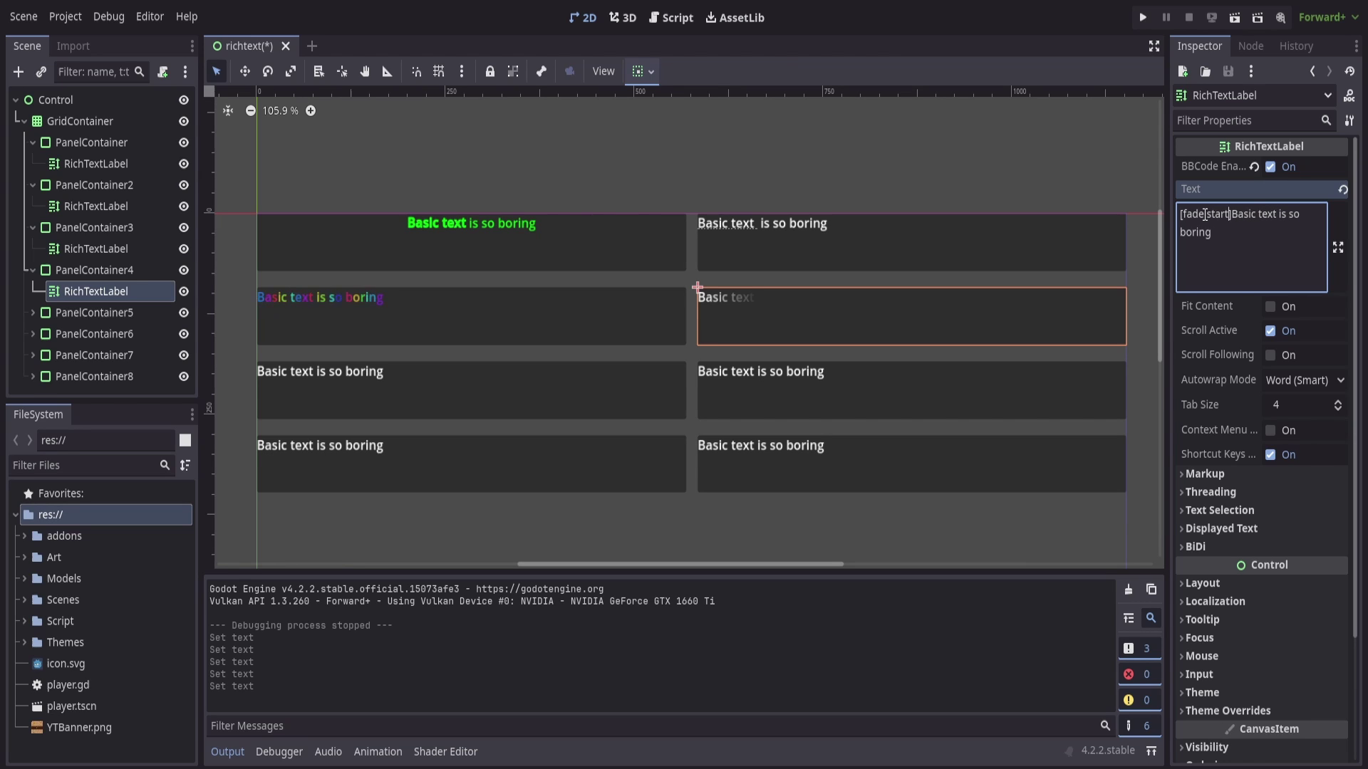
type("=10")
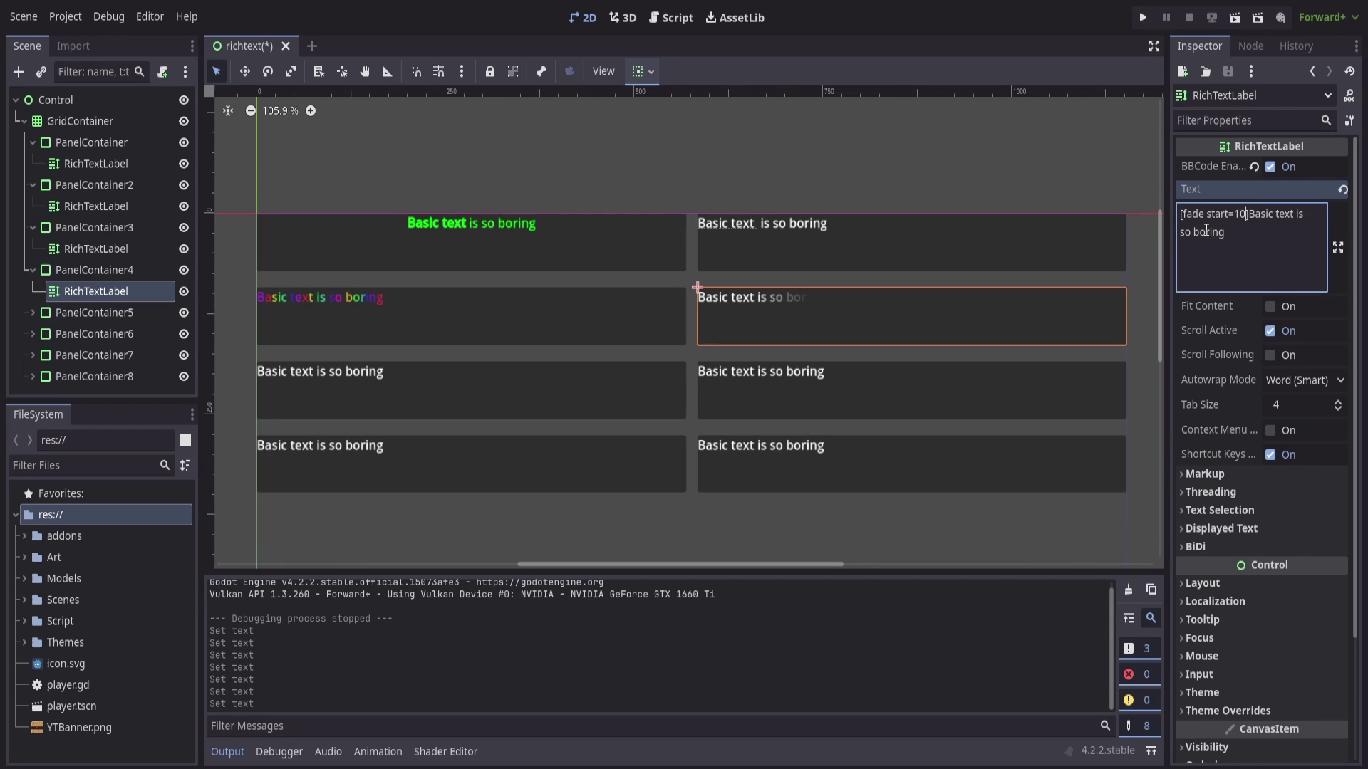
Try fade start values of 15, 20 and 2 in PanelContainer4's label tag, leaving the value blank at the end.
key("BackSpace")
type("5")
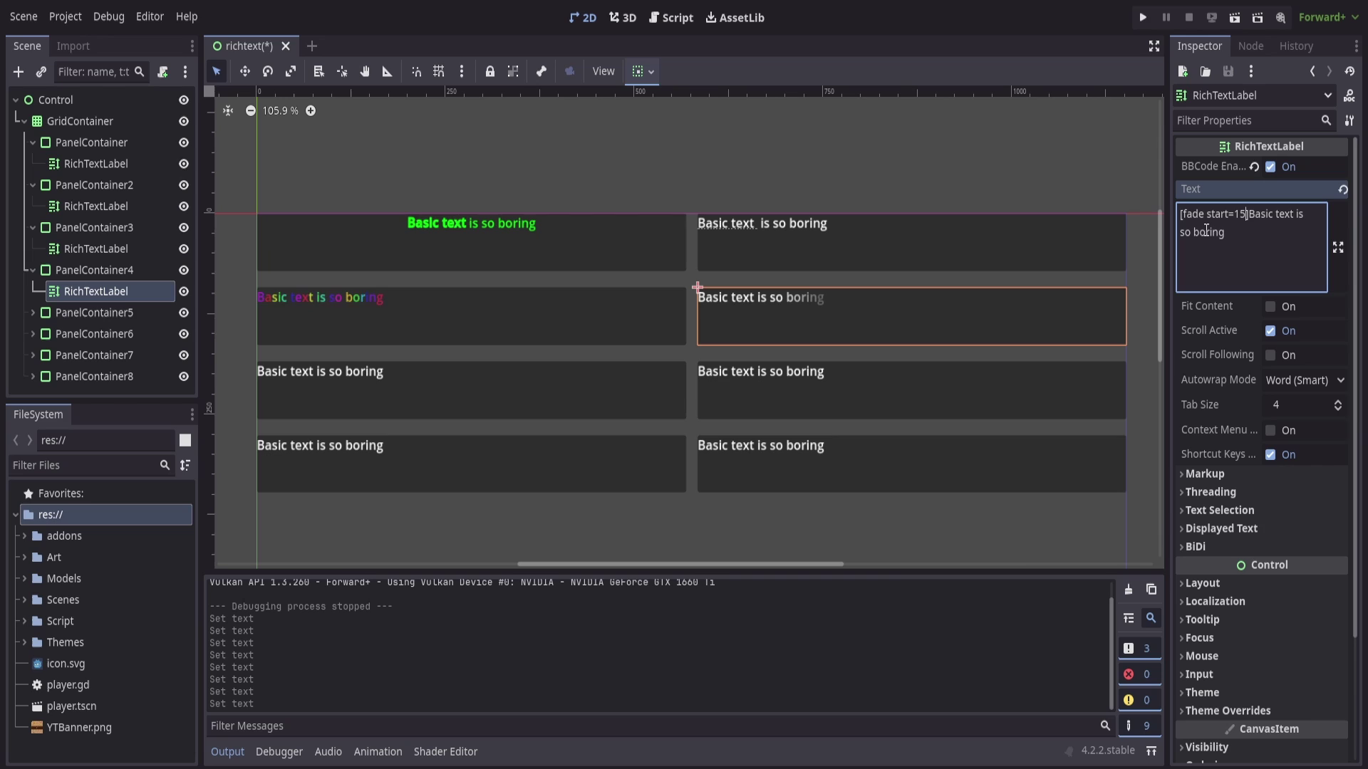
key("BackSpace")
key("BackSpace")
type("20")
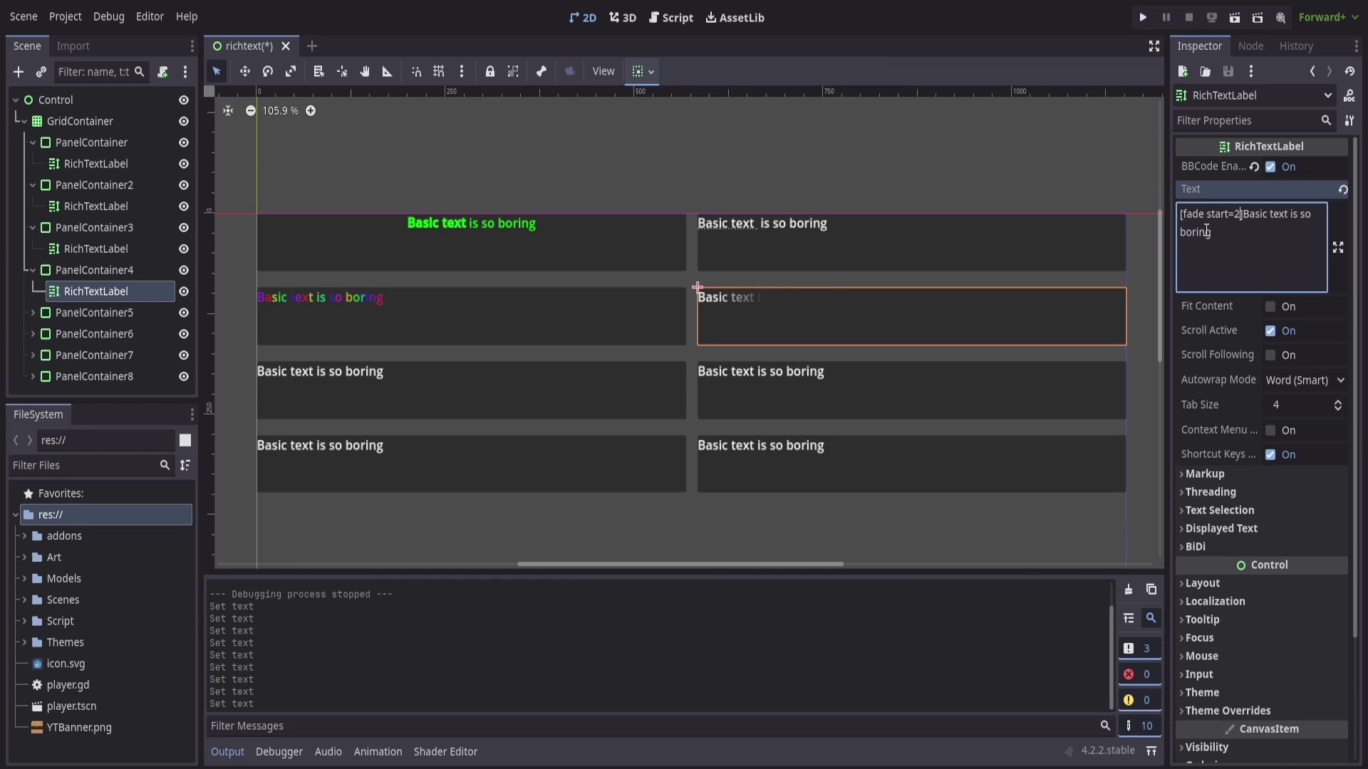
key("BackSpace")
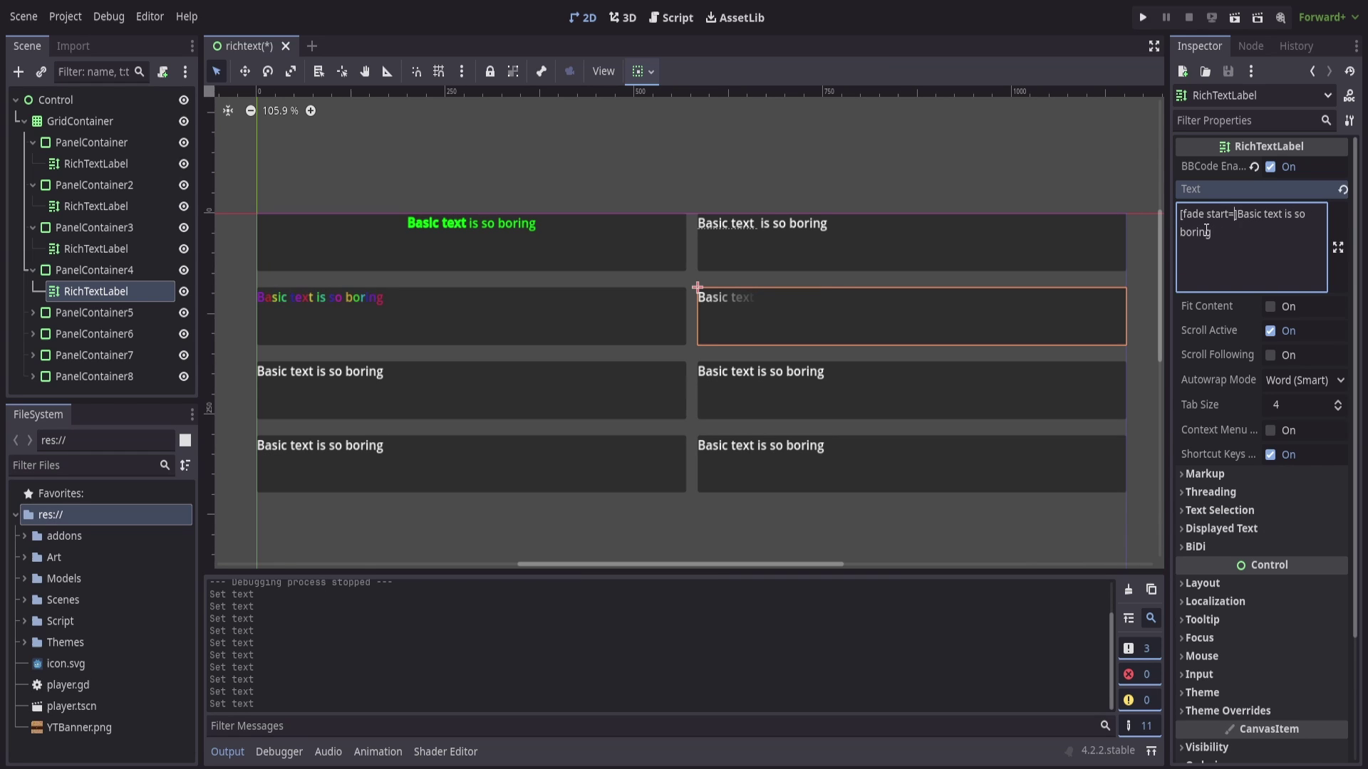
key("BackSpace")
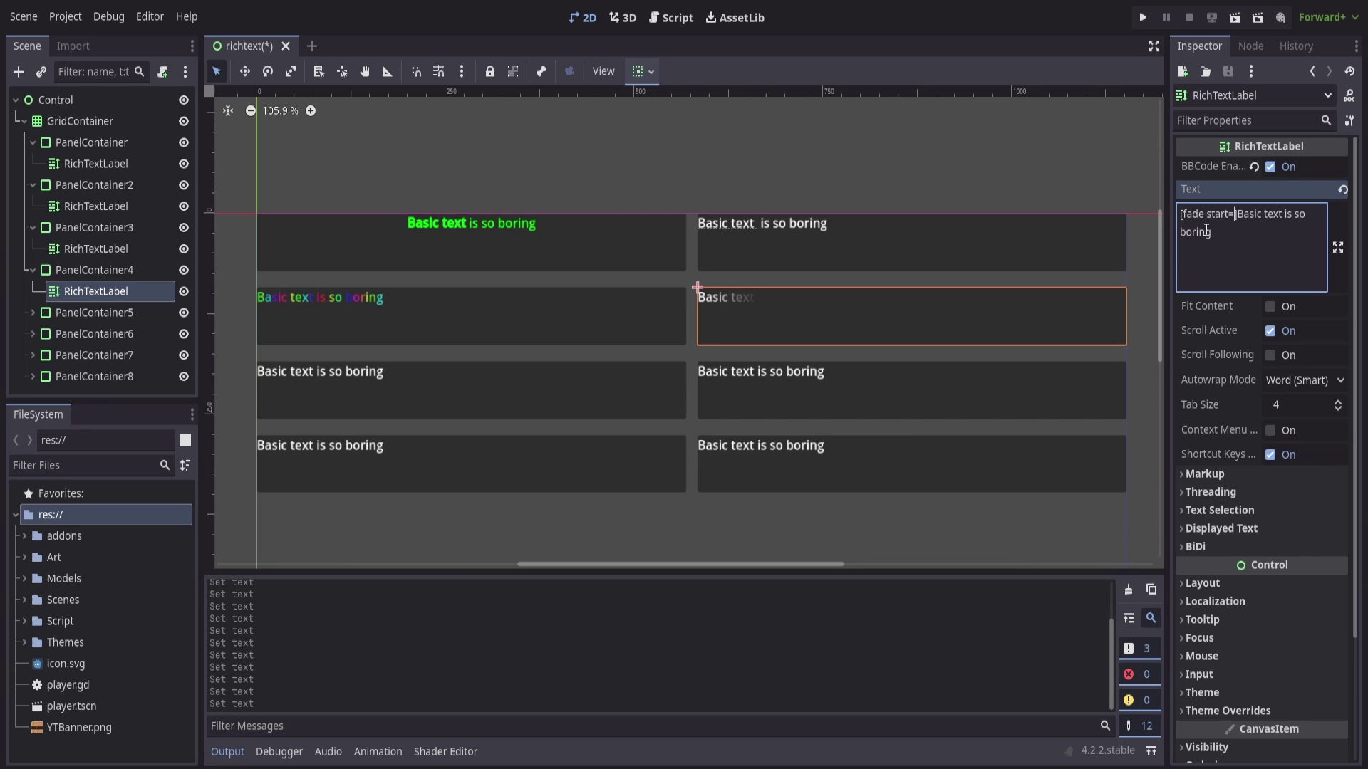
Apply the shake effect to PanelContainer5's label by putting a [shake] tag before its text.
left_click(511, 391)
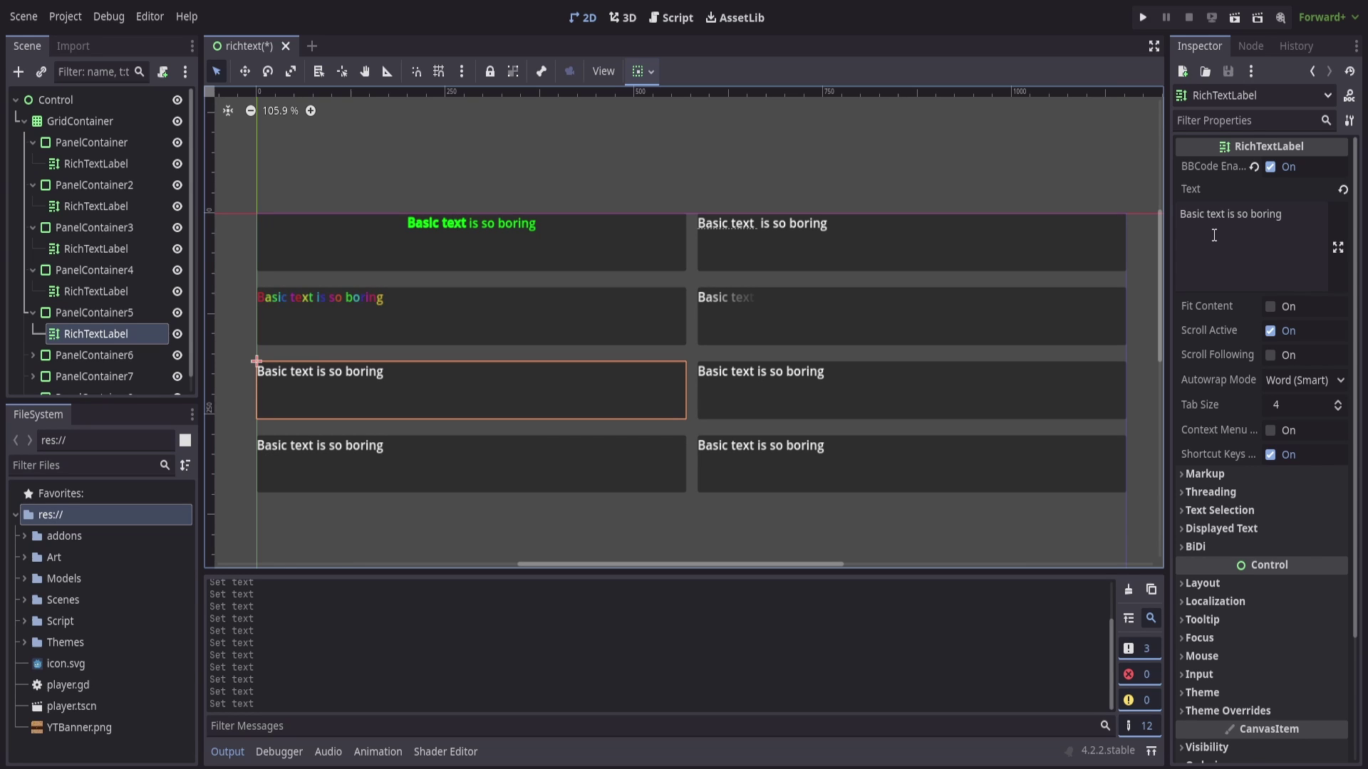
left_click(1184, 214)
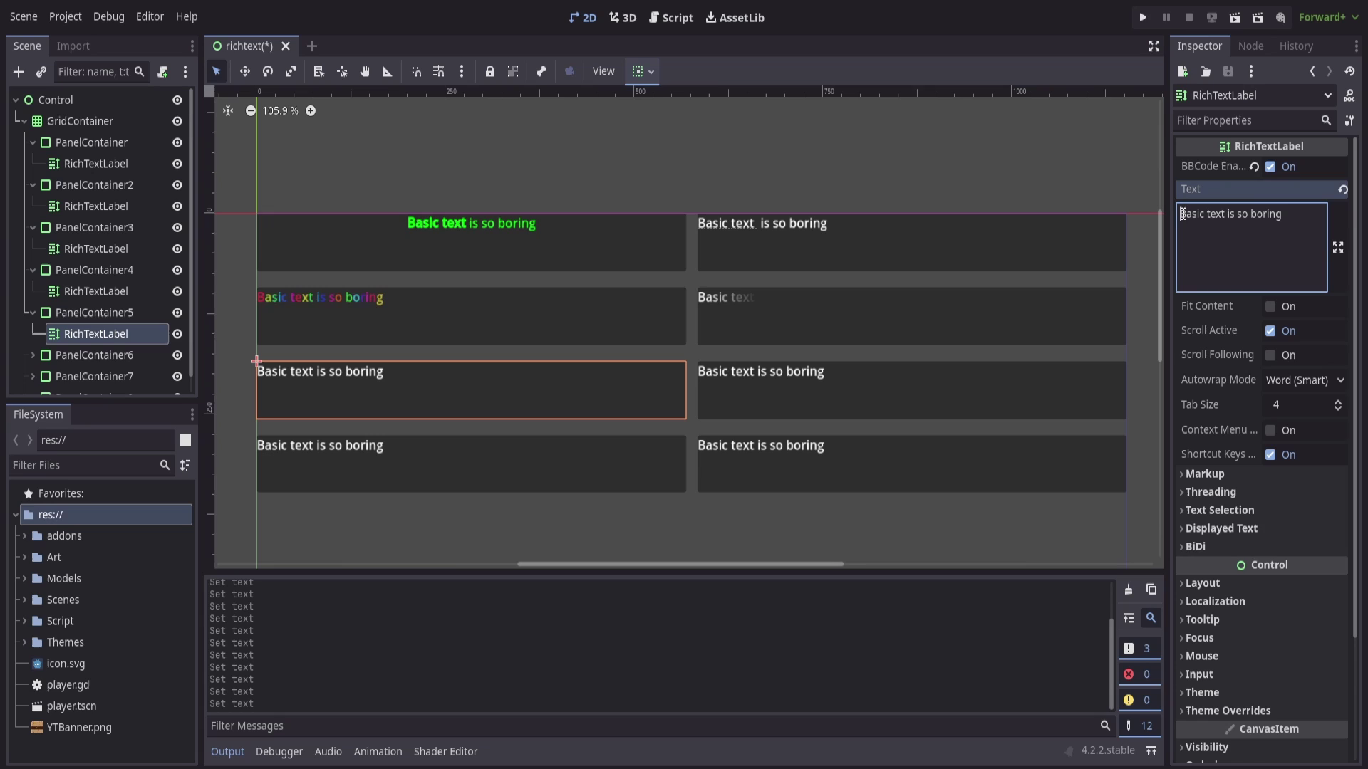
type("[shake")
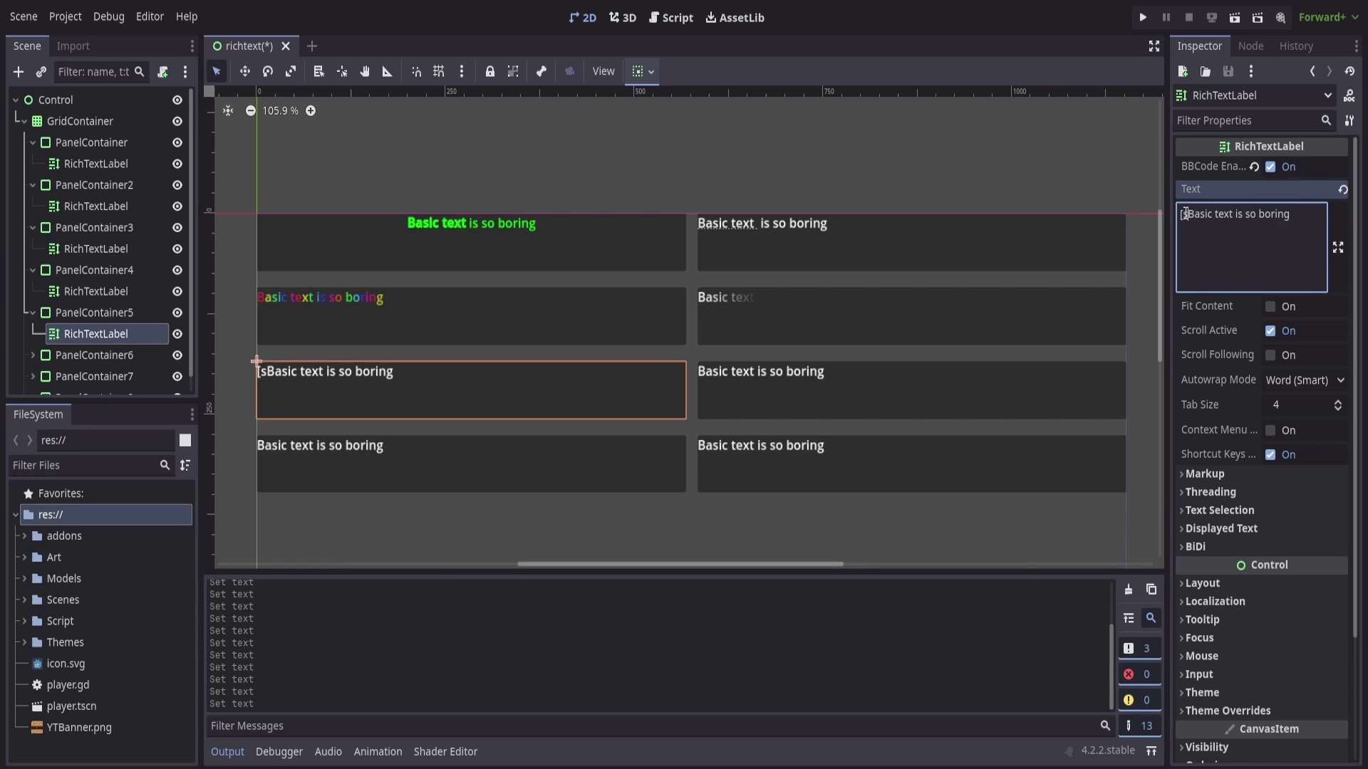
type("]")
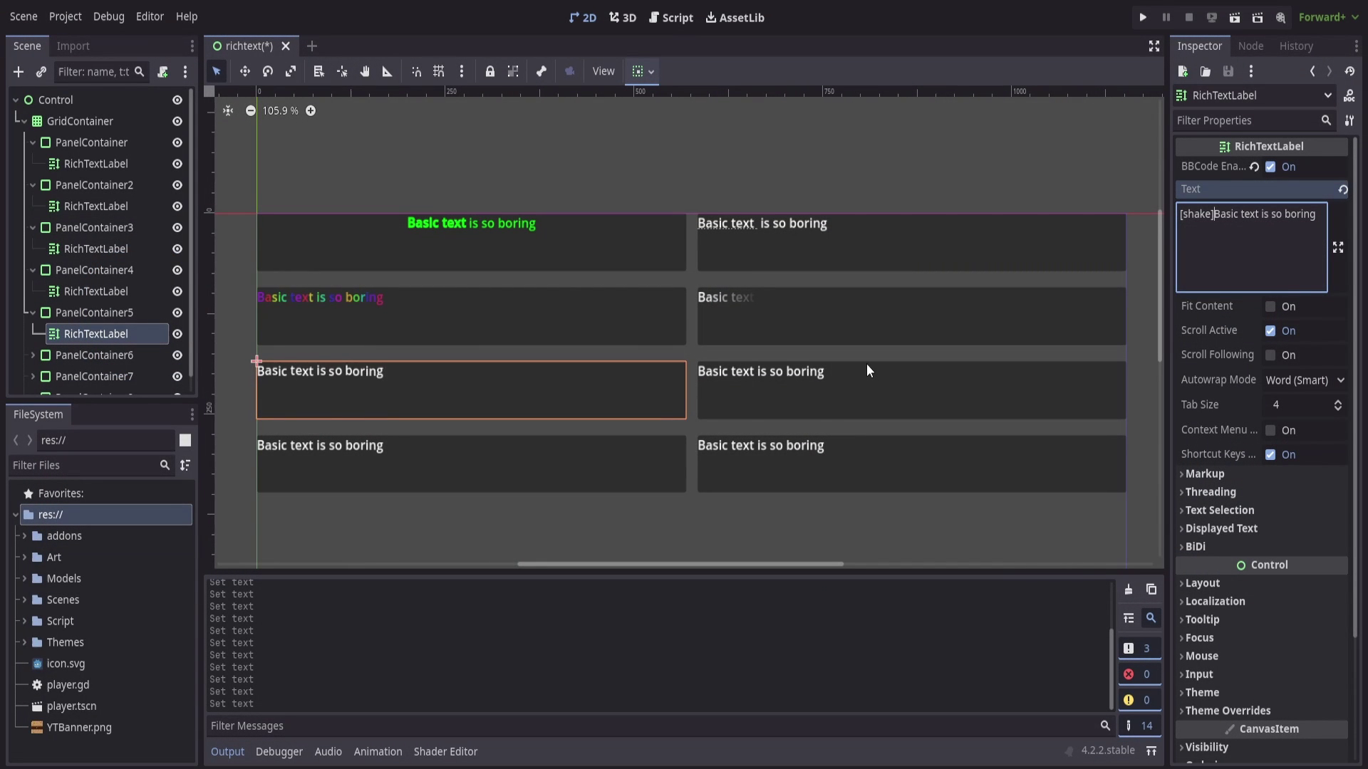
Put a [tornado] tag before the text of PanelContainer6's label and turn off its Clip Contents.
left_click(853, 370)
left_click(1181, 213)
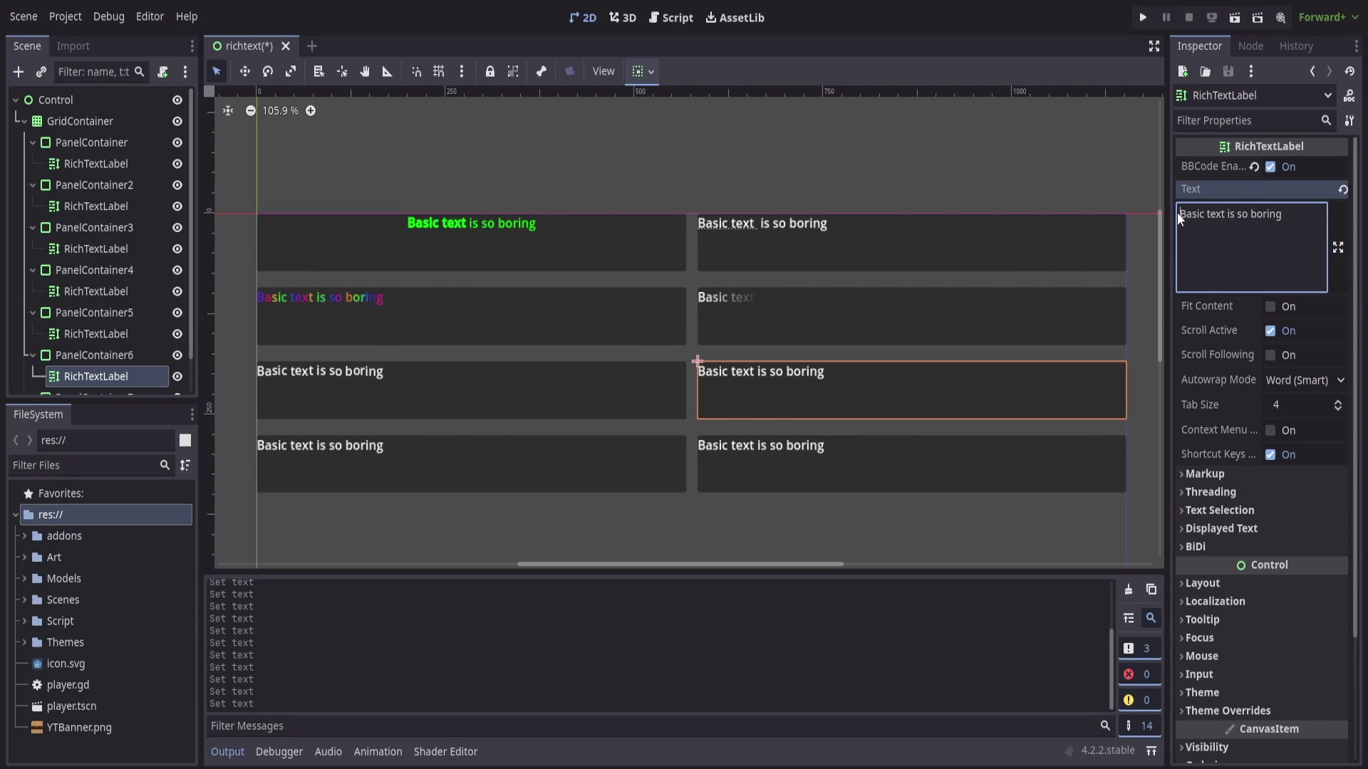
type("[tornado")
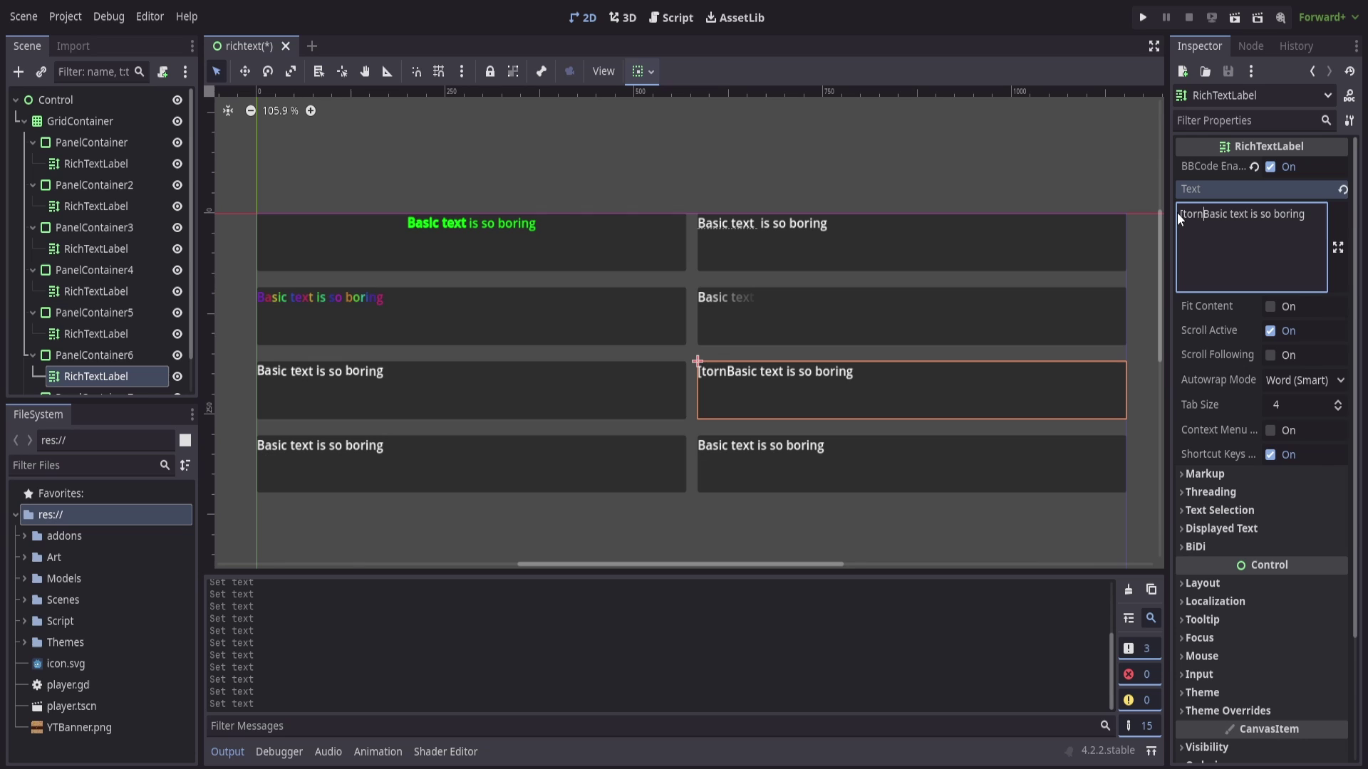
type("]")
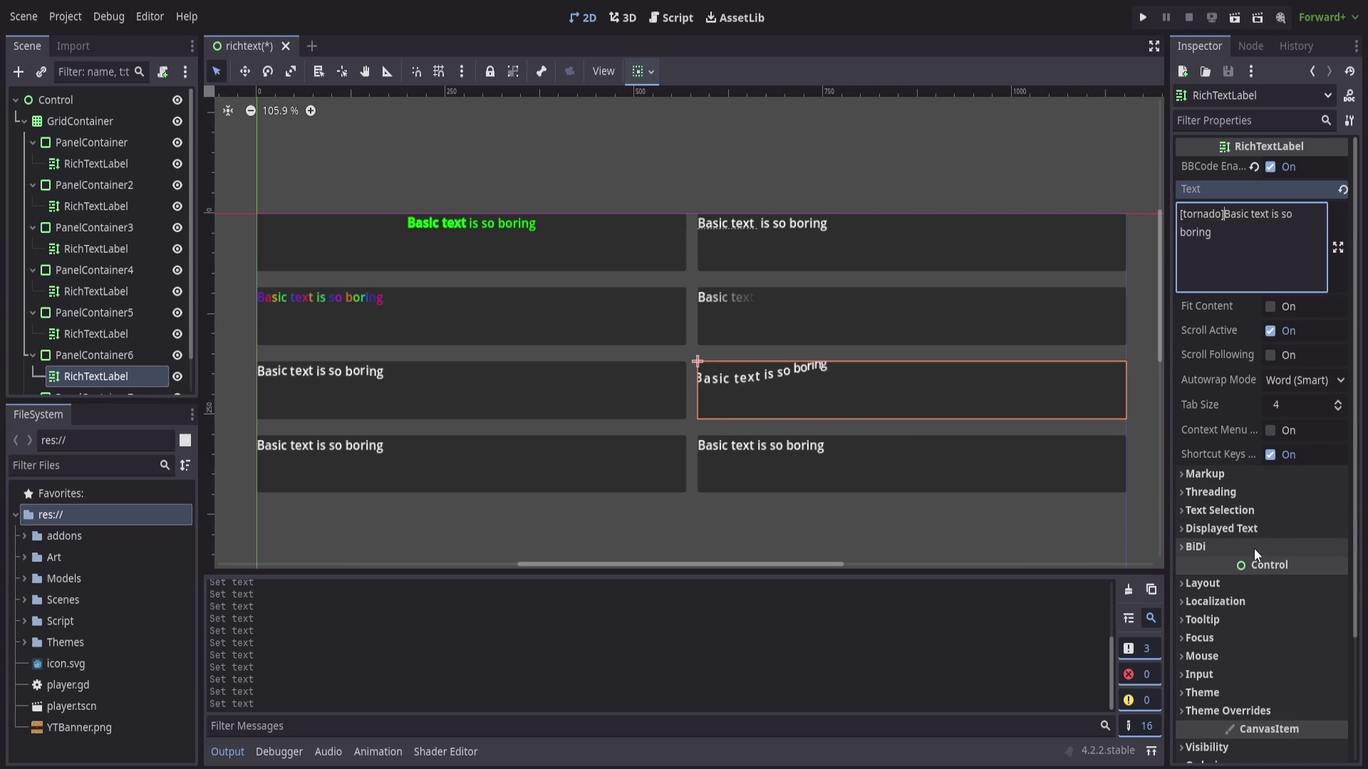
left_click(1182, 586)
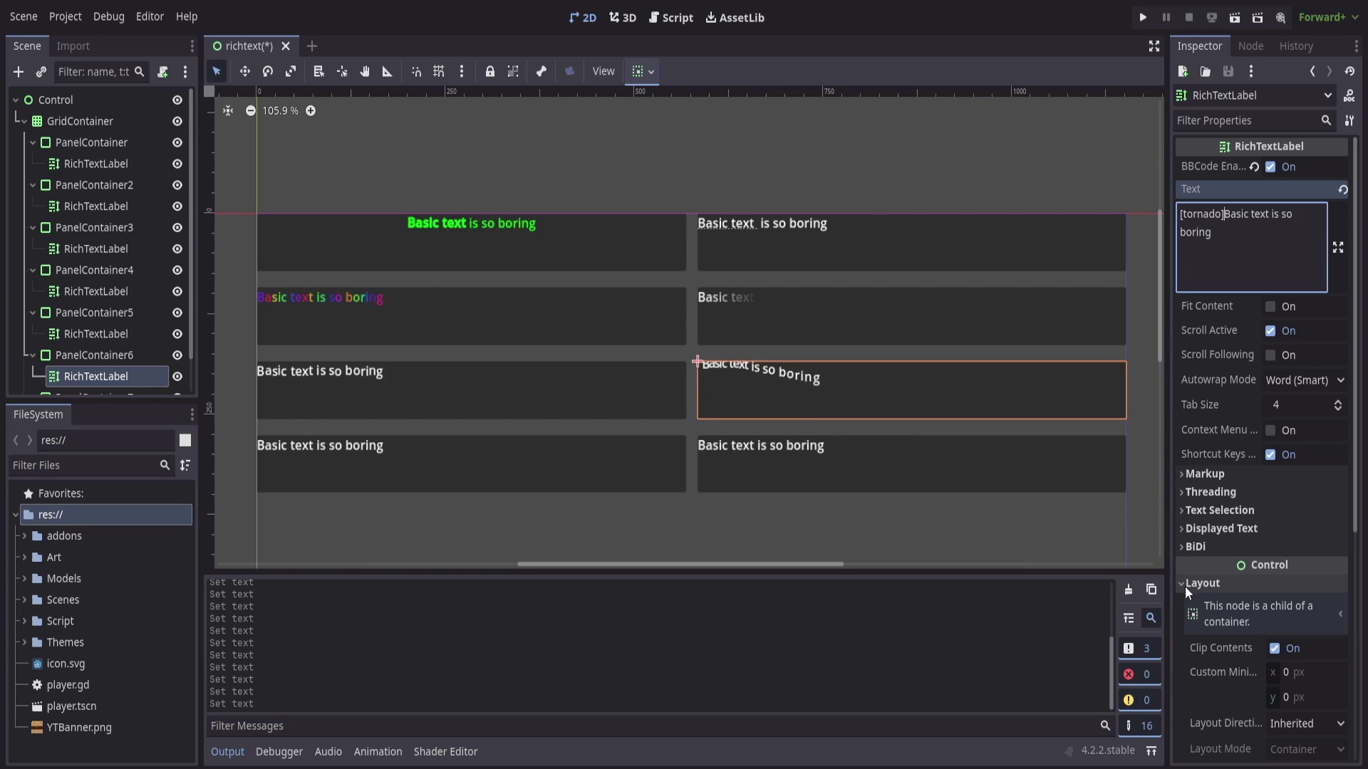
left_click(1275, 649)
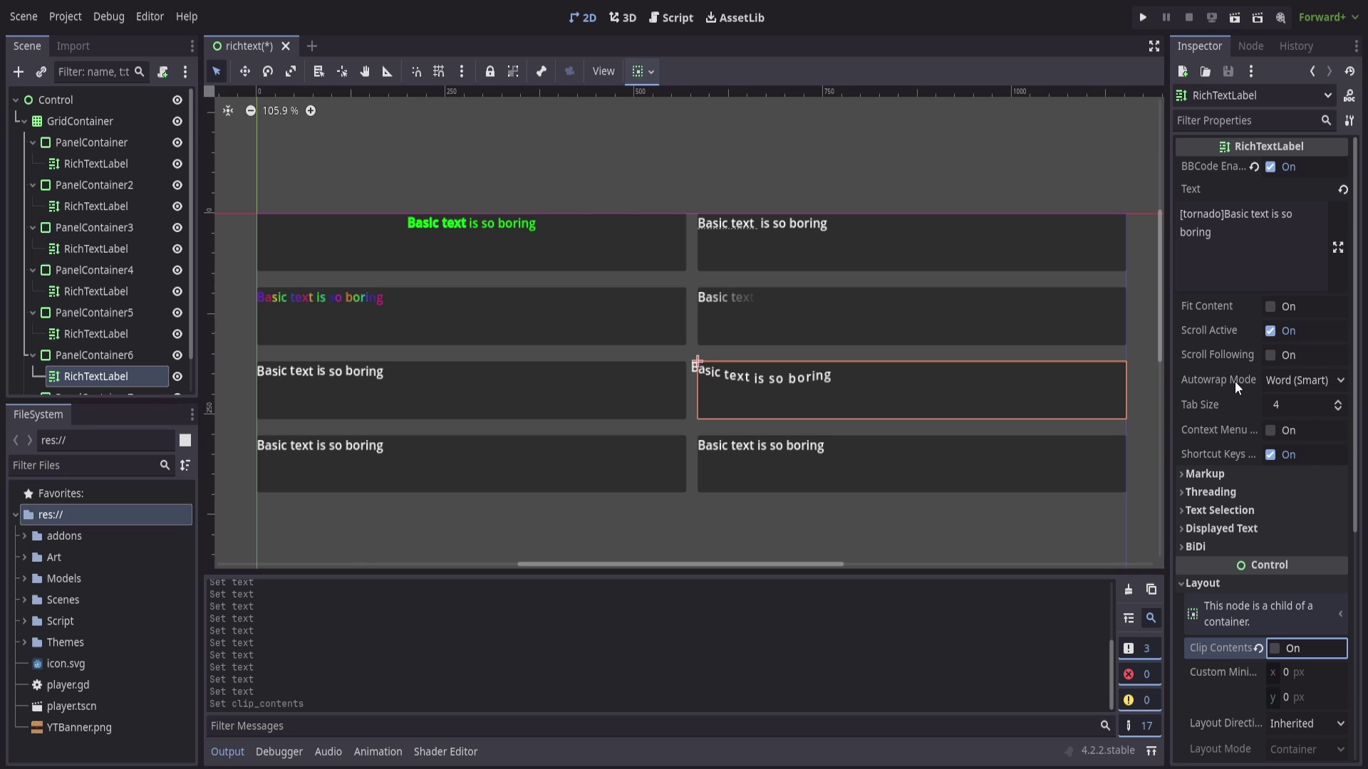
Add a radius parameter to PanelContainer6's tornado tag, trying 20 and 50 before settling on radius=15.
left_click(1221, 212)
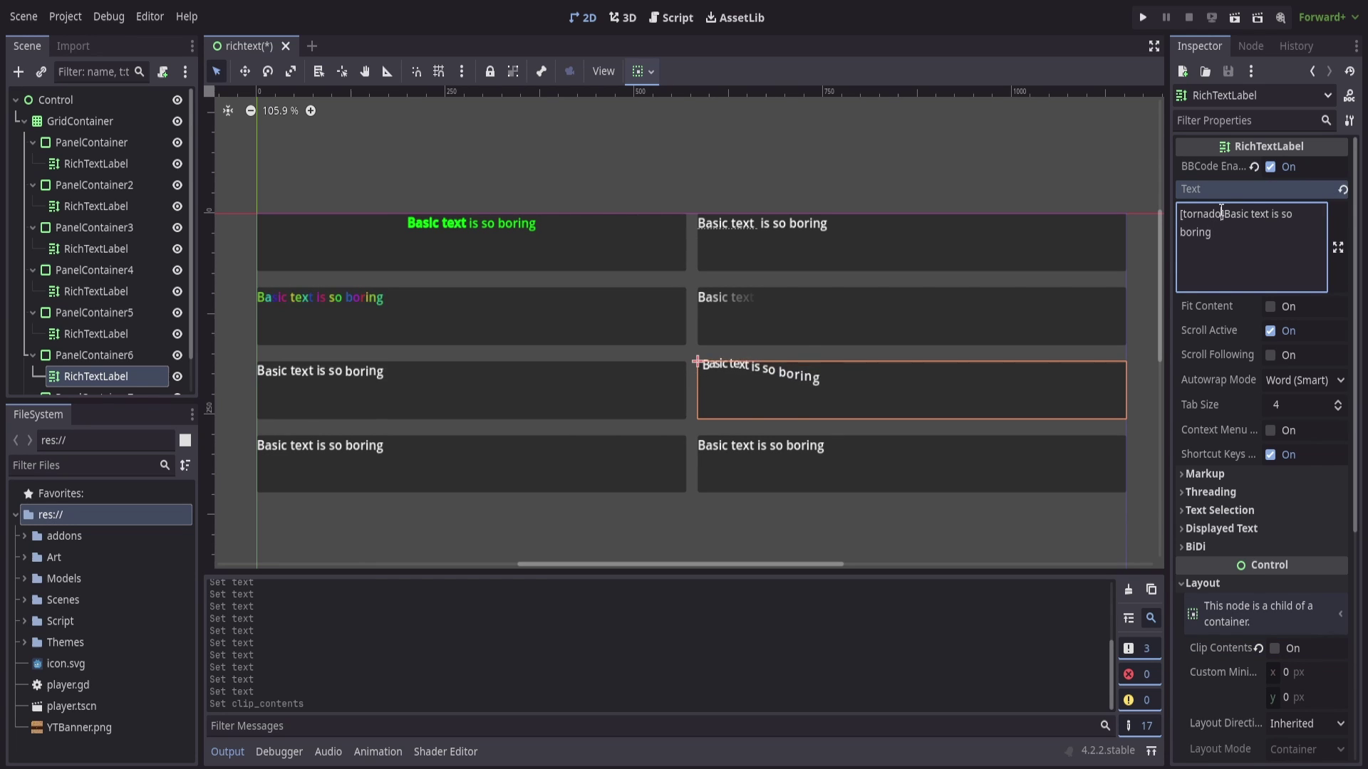
type("radius")
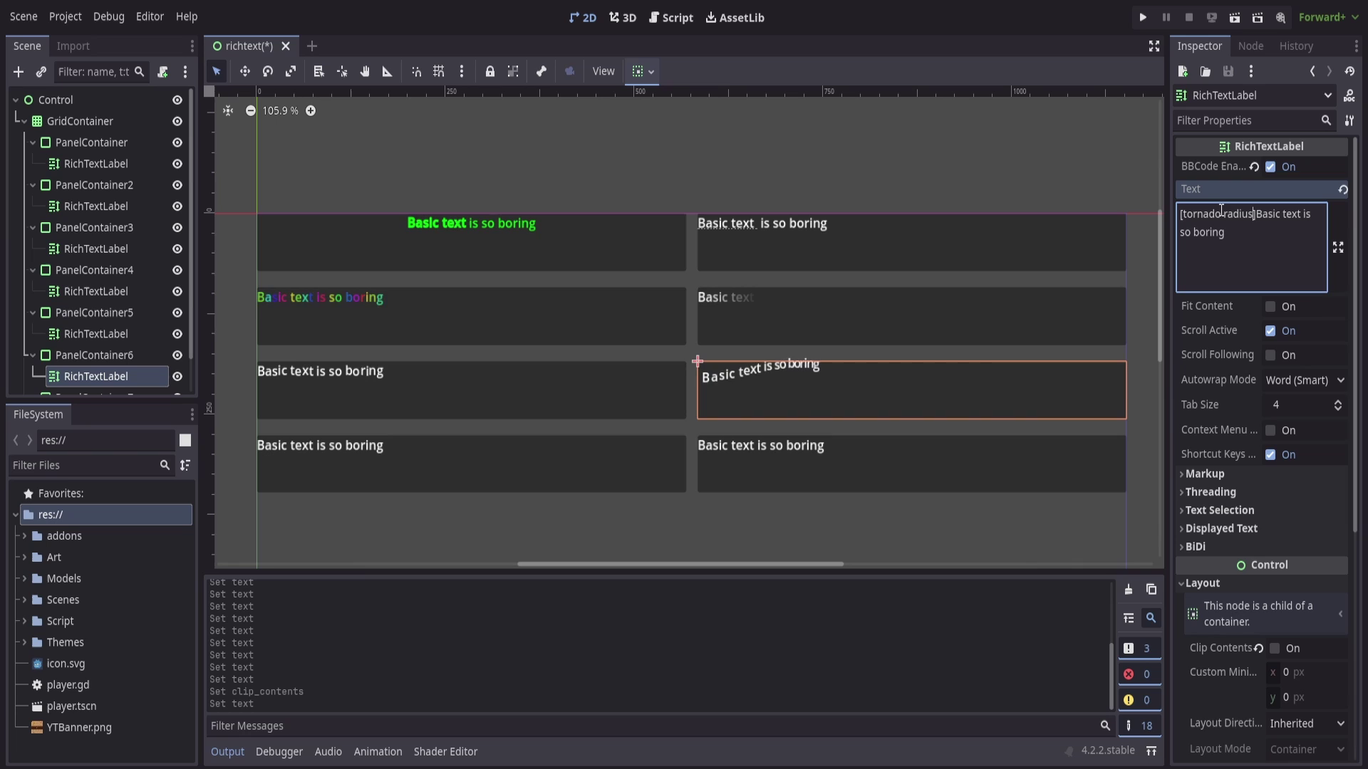
type("=20")
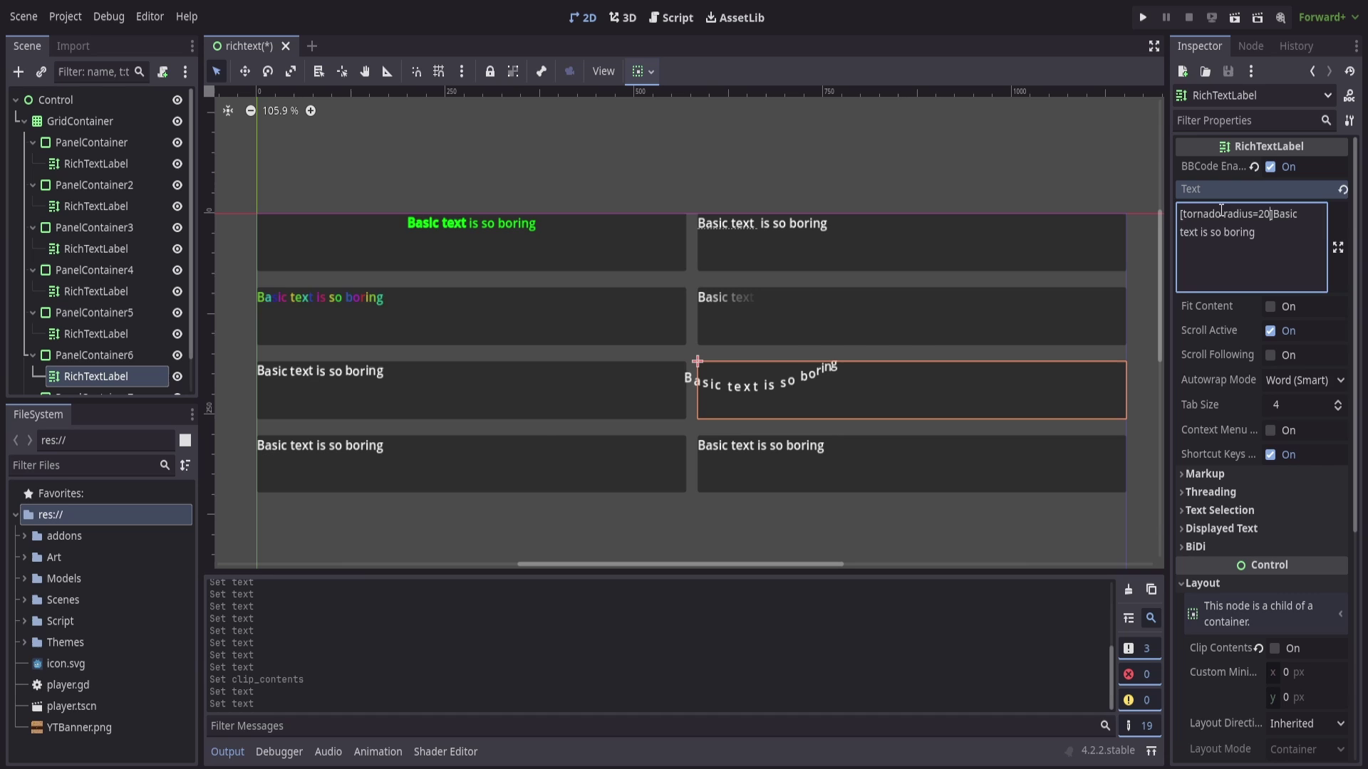
key("BackSpace")
key("BackSpace")
type("50")
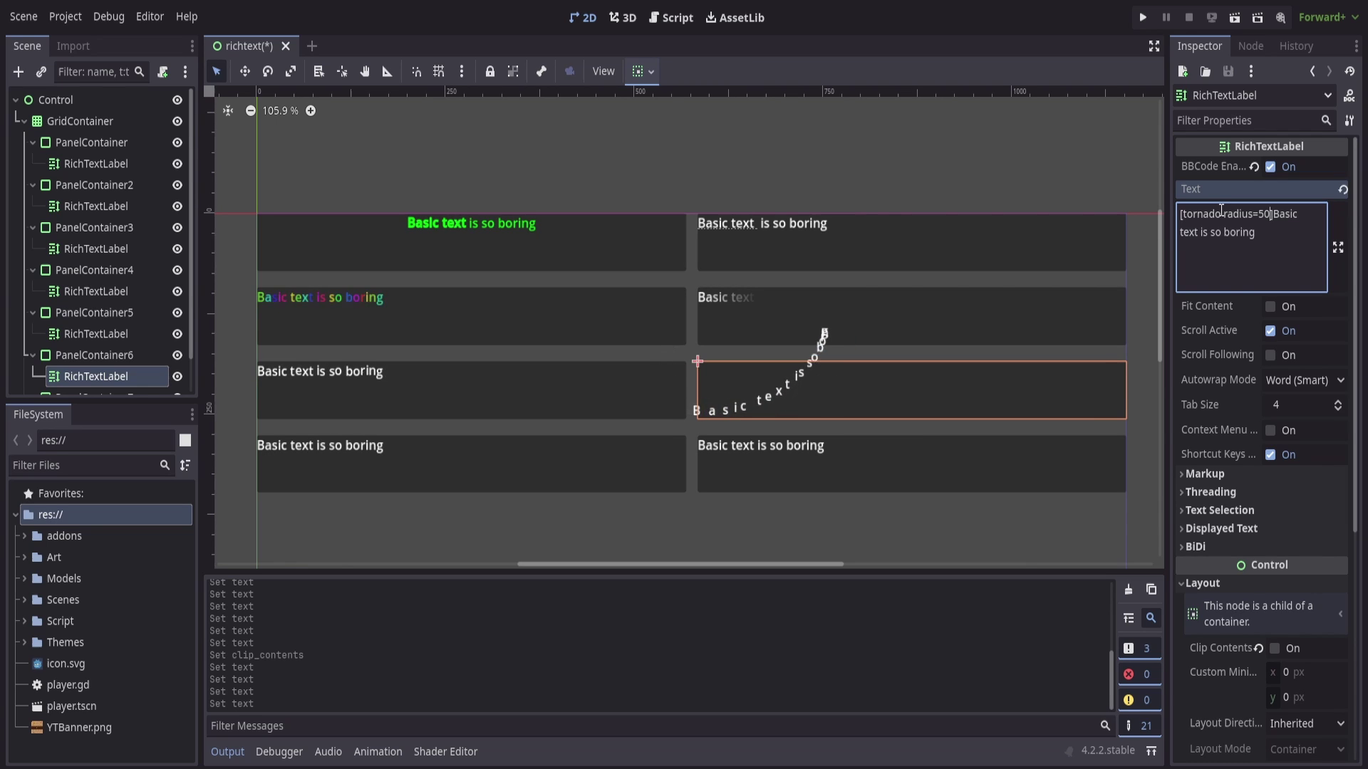
key("BackSpace")
key("BackSpace")
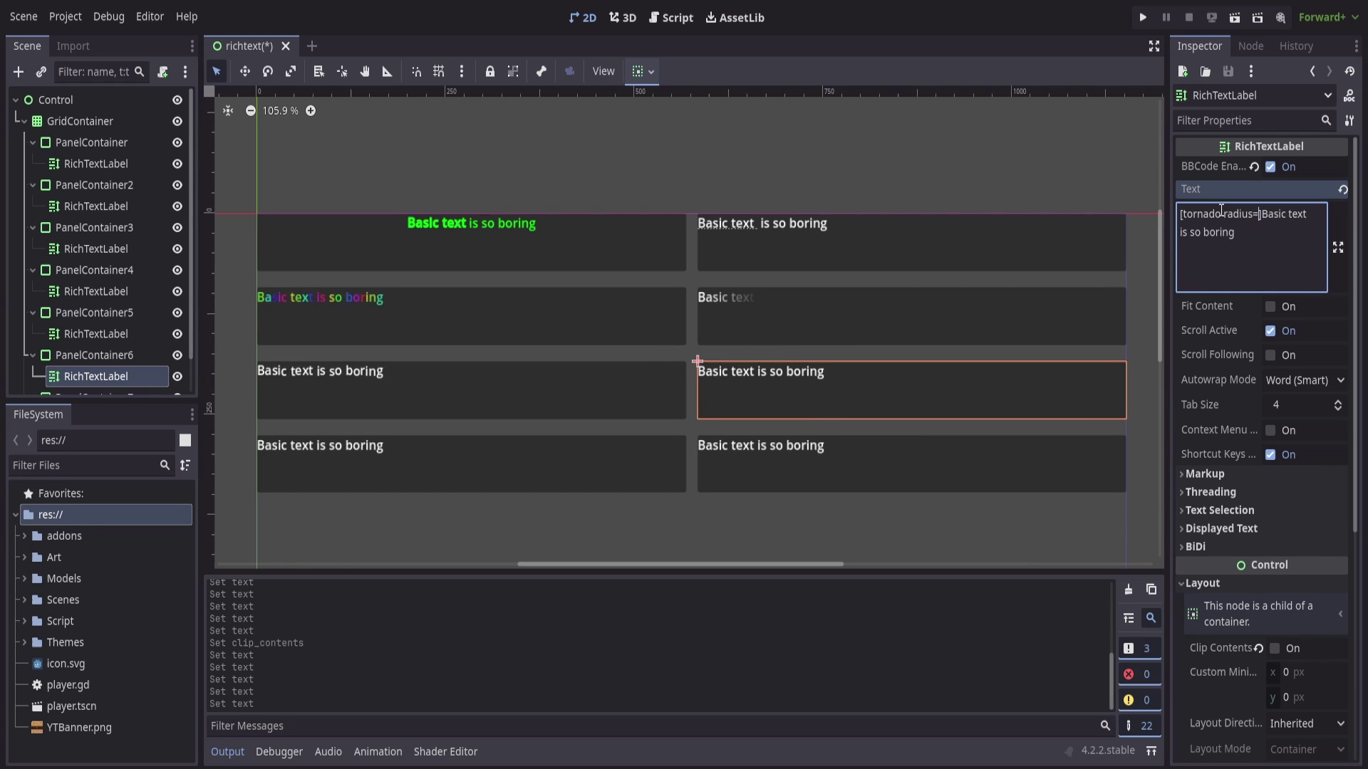
type("15")
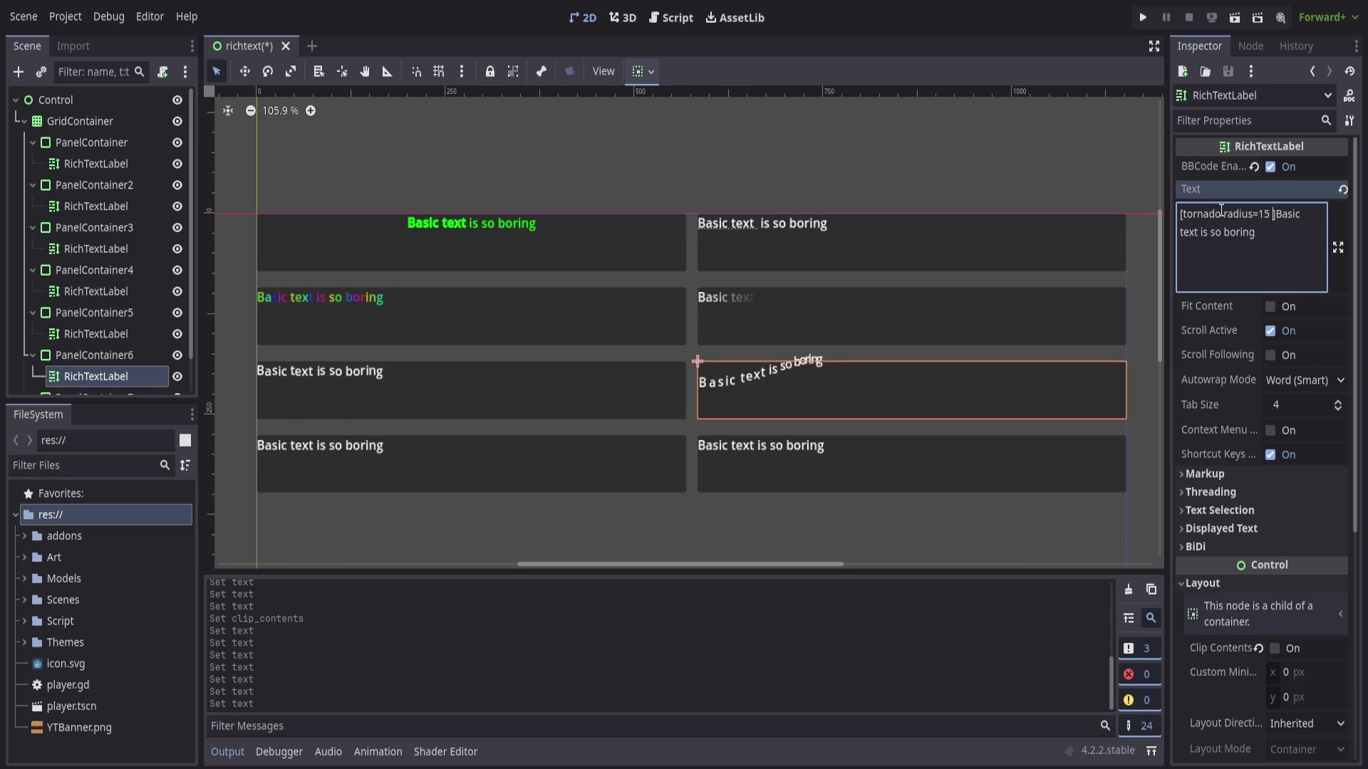
Add a freq parameter to PanelContainer6's tornado tag, trying 20 and 2 before settling on freq=.5.
type(" freq")
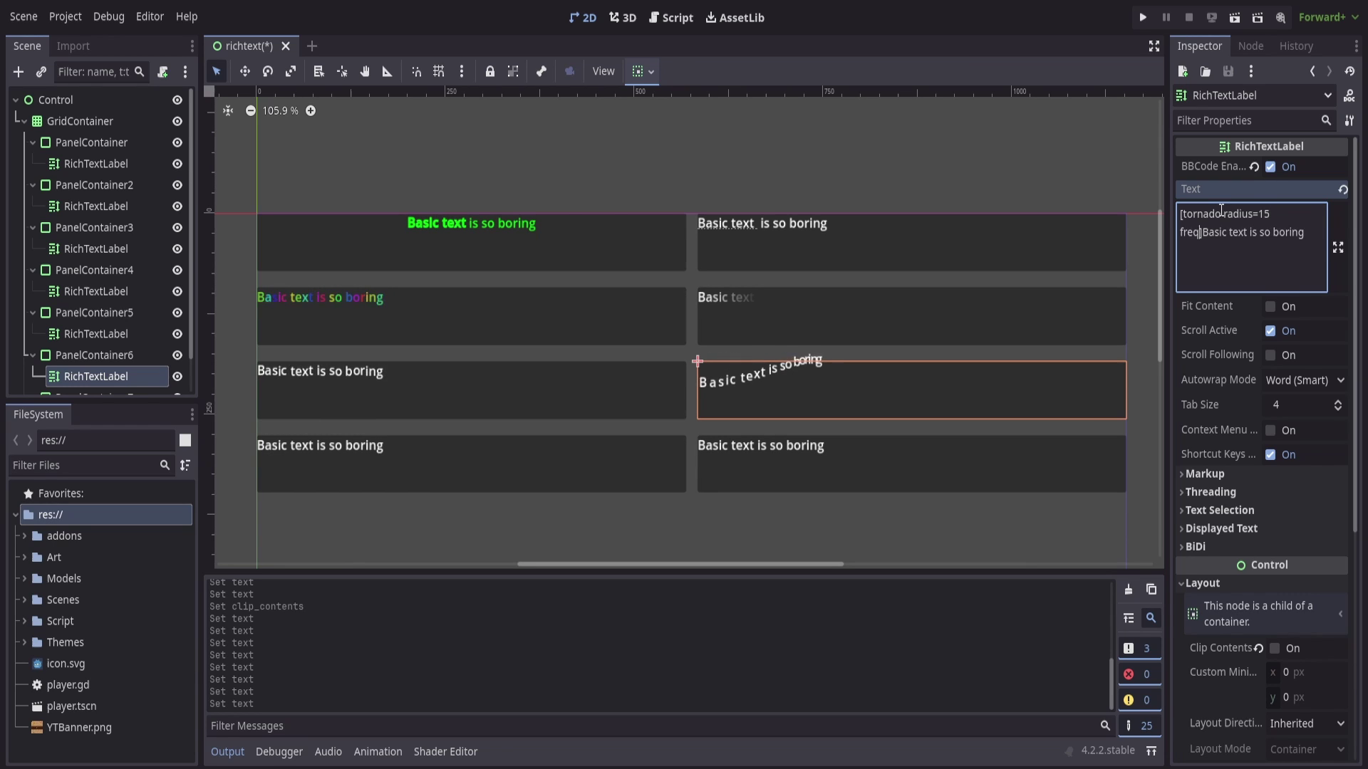
type("=20")
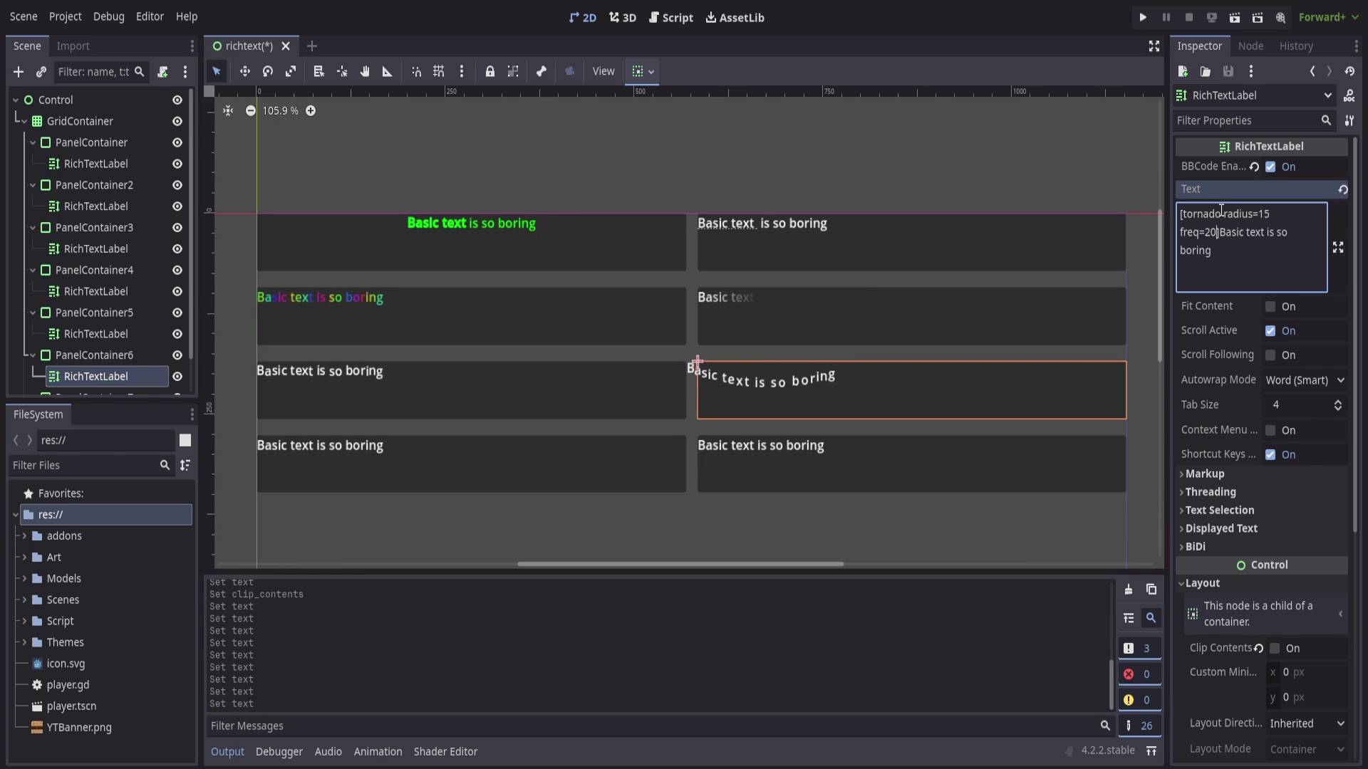
key("BackSpace")
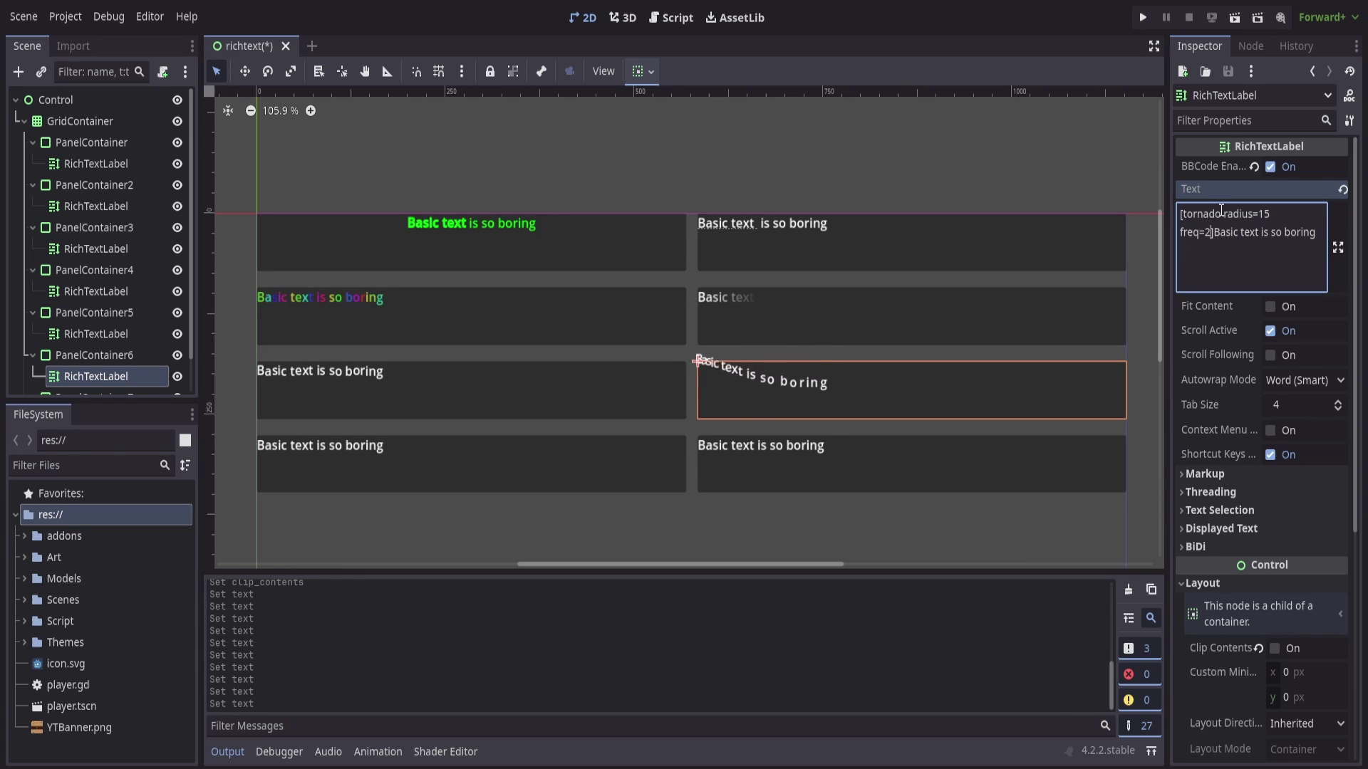
key("BackSpace")
type(".5")
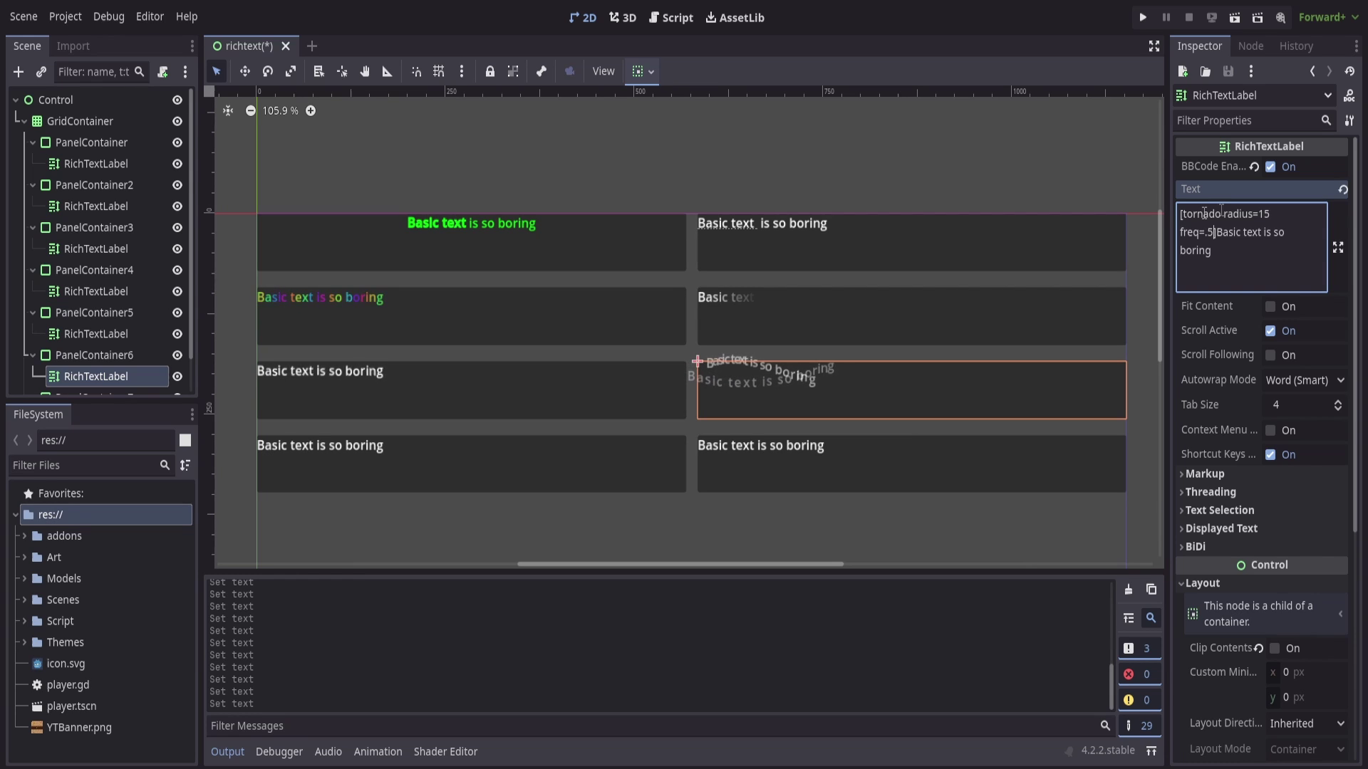
Put a wave tag before the text of PanelContainer7's label, trying amp=2100 before reducing it to amp=210.
left_click(376, 472)
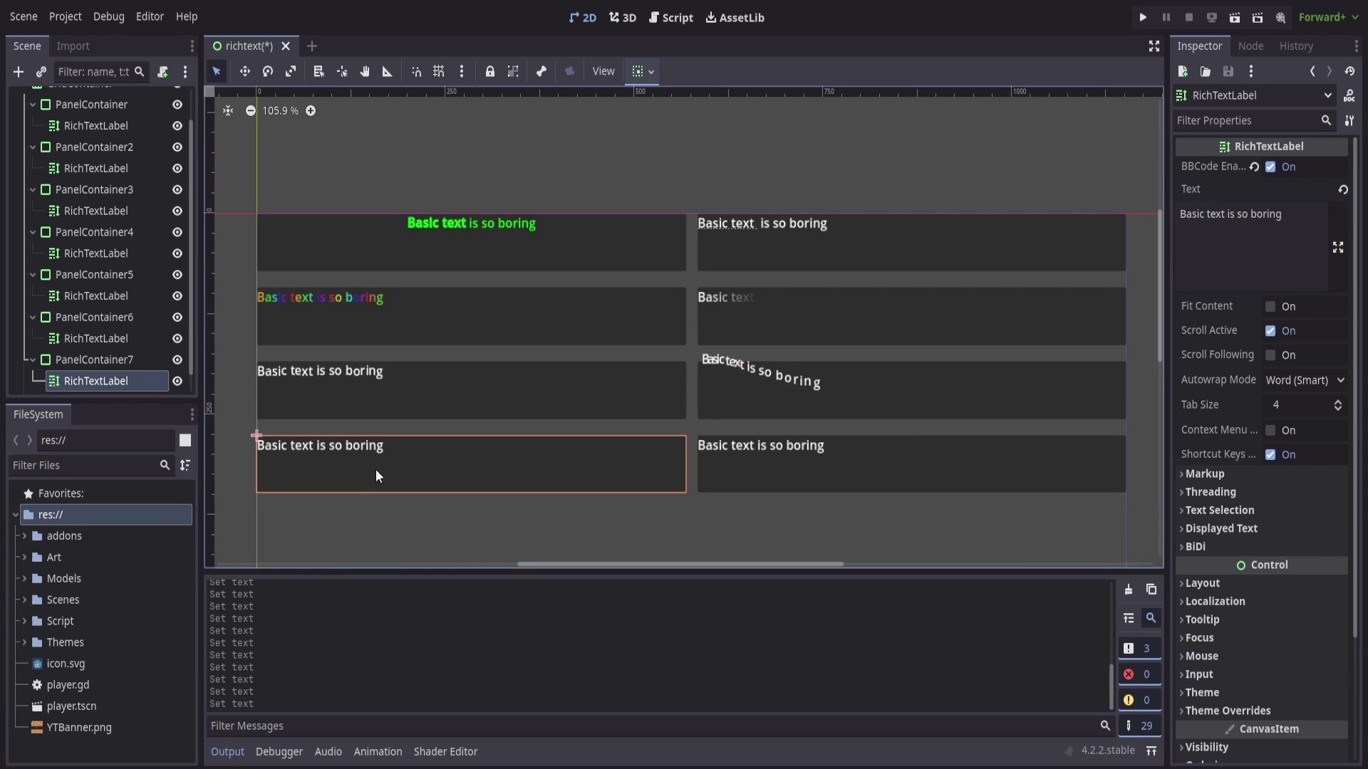
left_click(1182, 215)
type("[wave]")
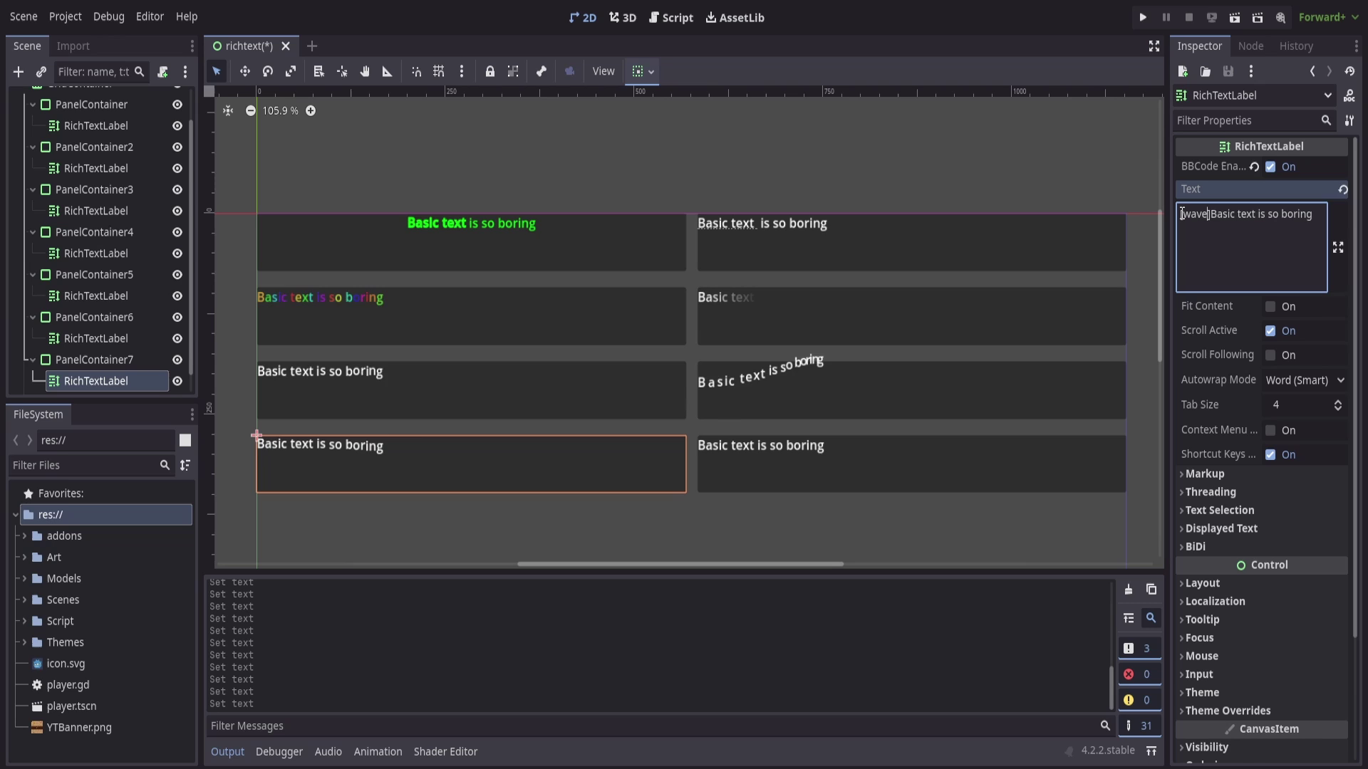
type("amp")
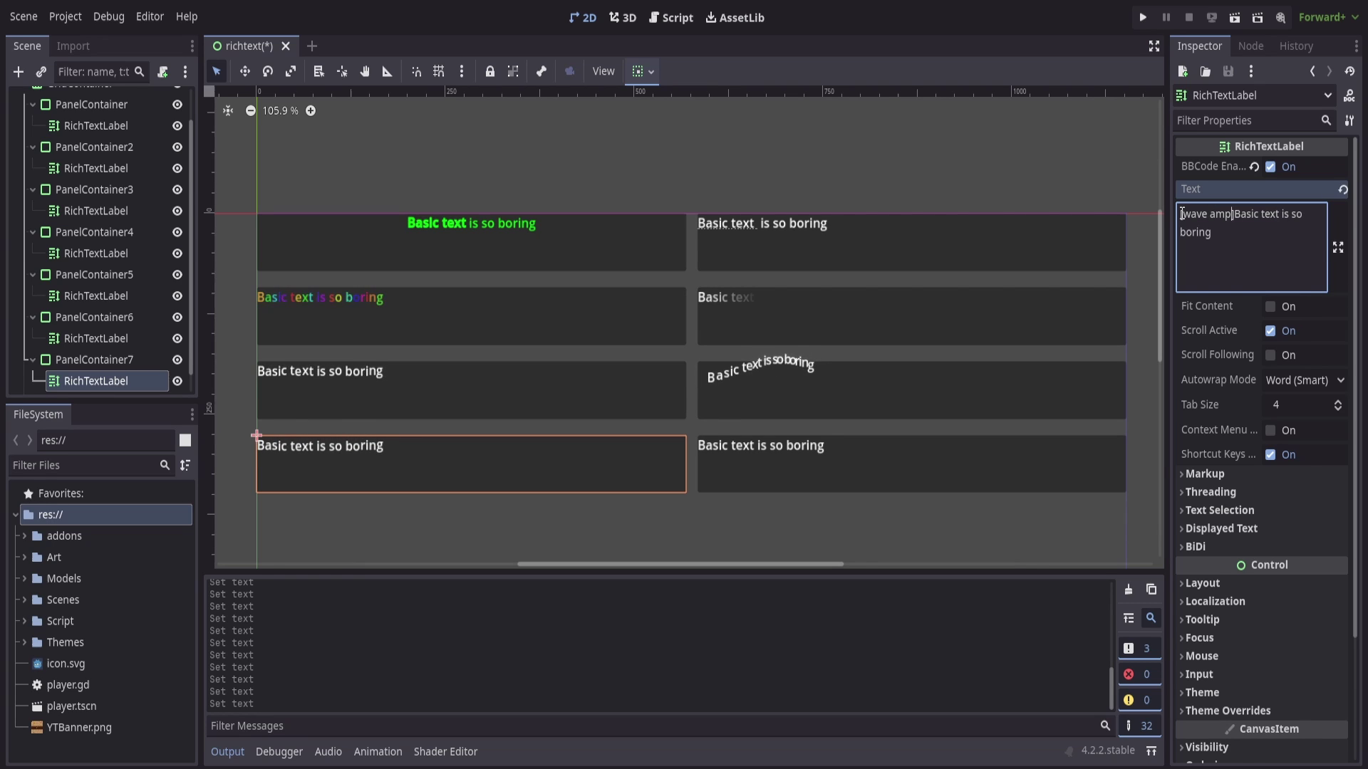
type("=2100")
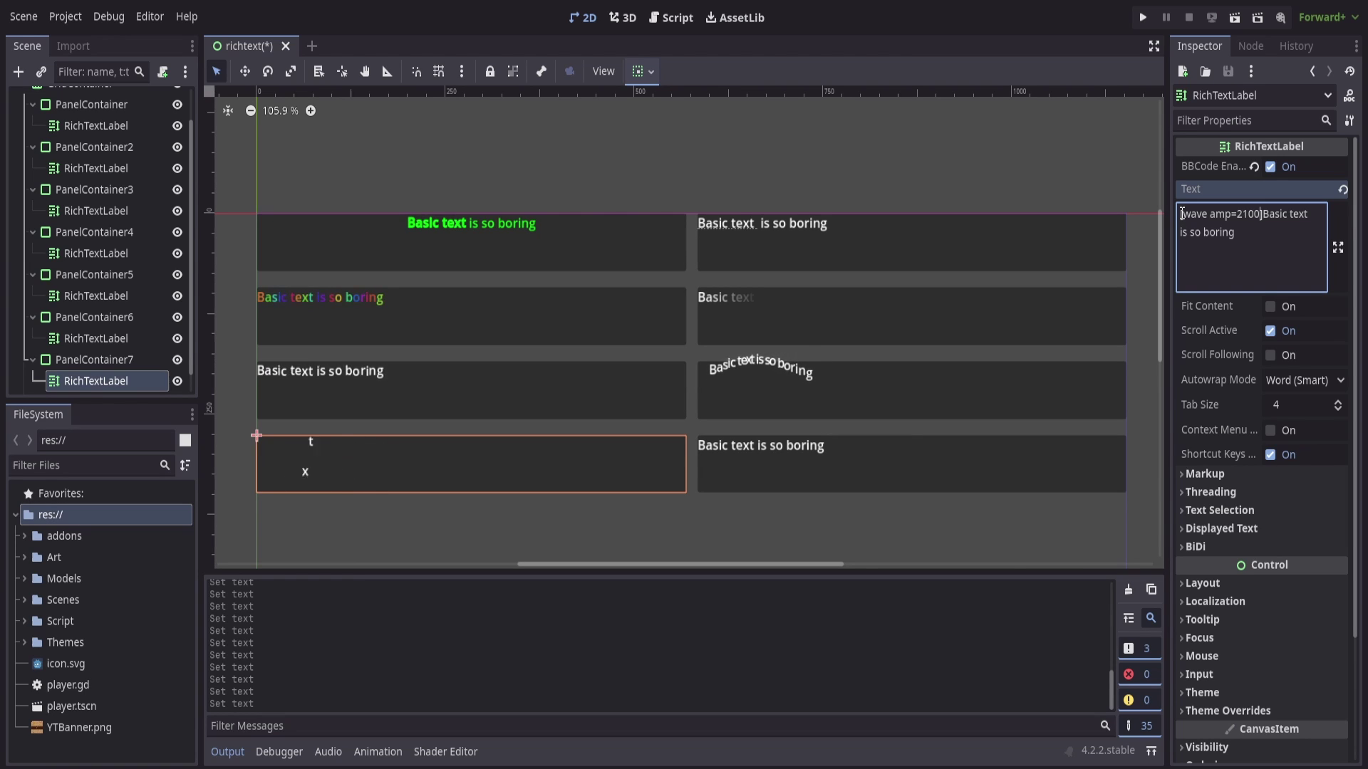
key("BackSpace")
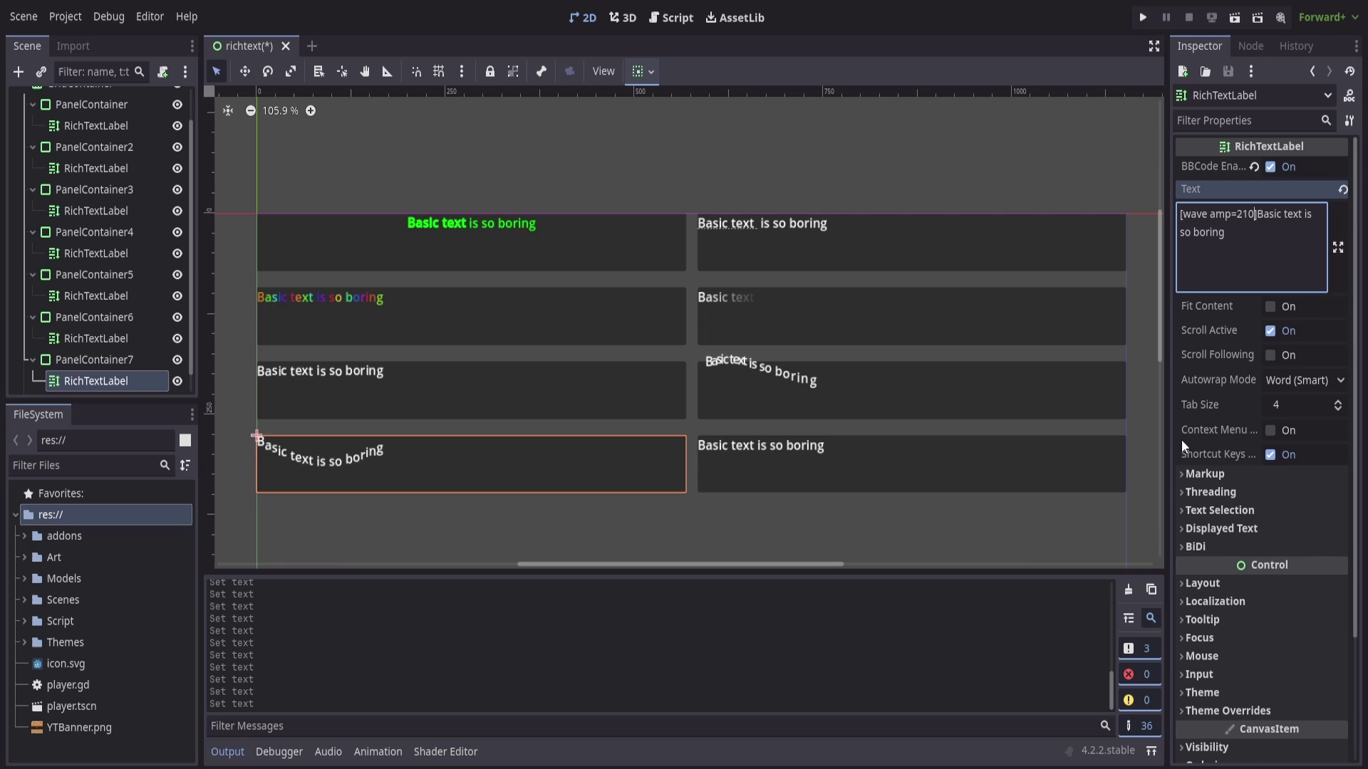
Turn off Clip Contents in the layout settings of PanelContainer7's label.
left_click(1201, 583)
left_click(1275, 648)
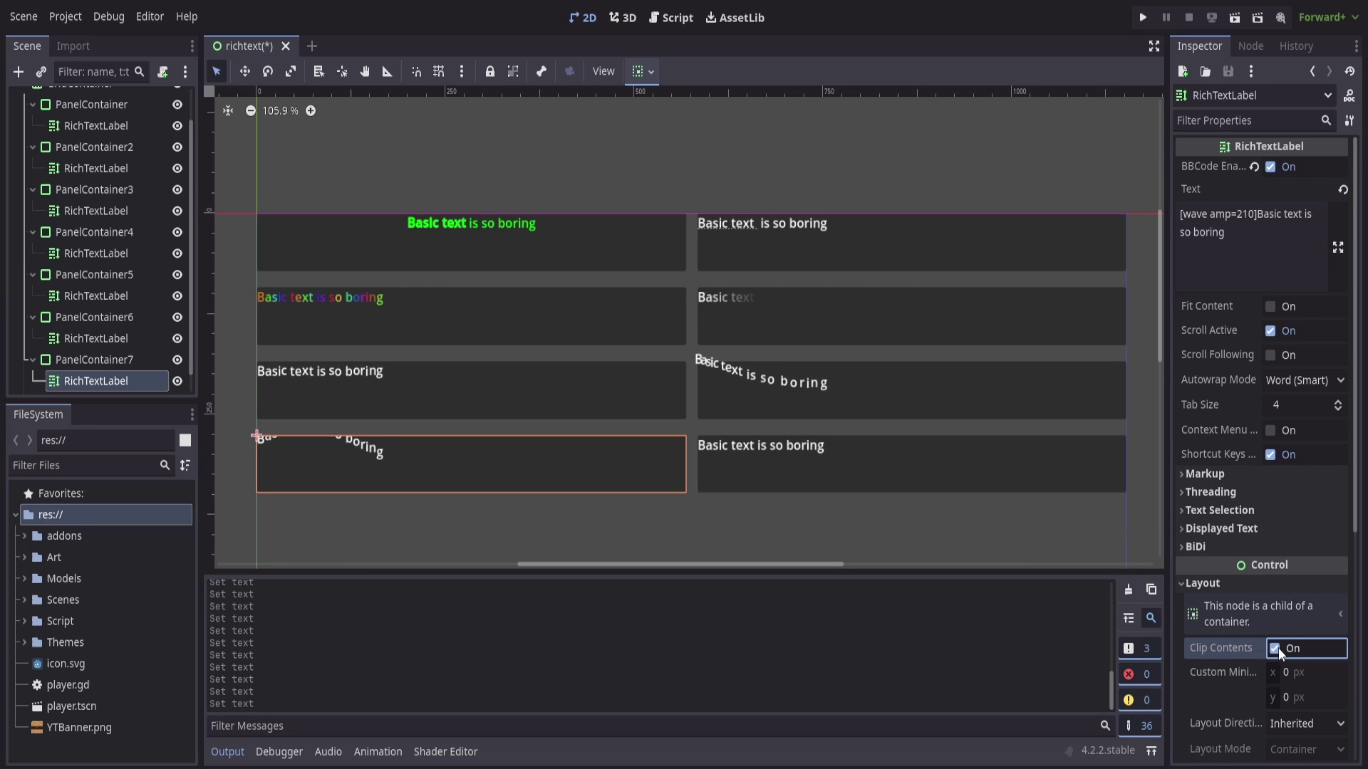
left_click(1277, 648)
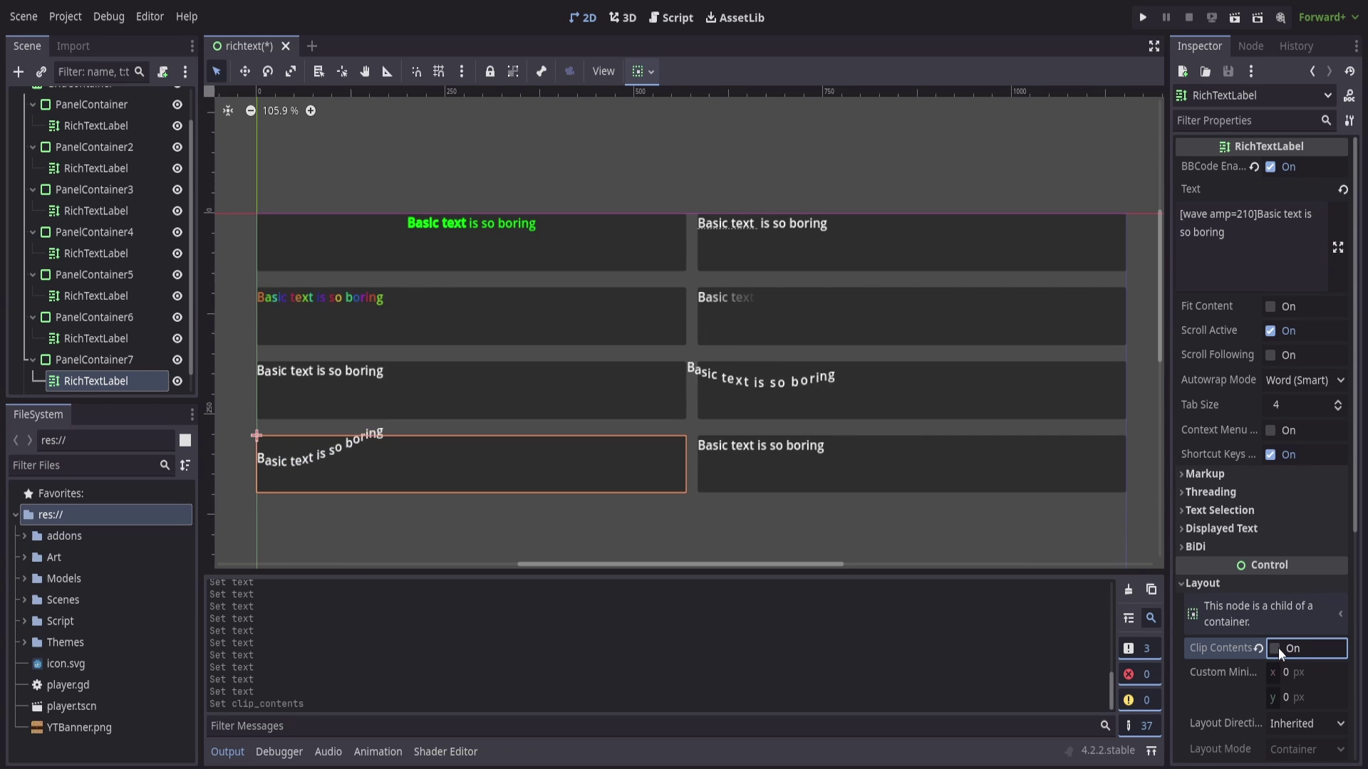
Apply the pulse effect to PanelContainer8's label by putting a [pulse] tag before its text.
key("Down")
key("Down")
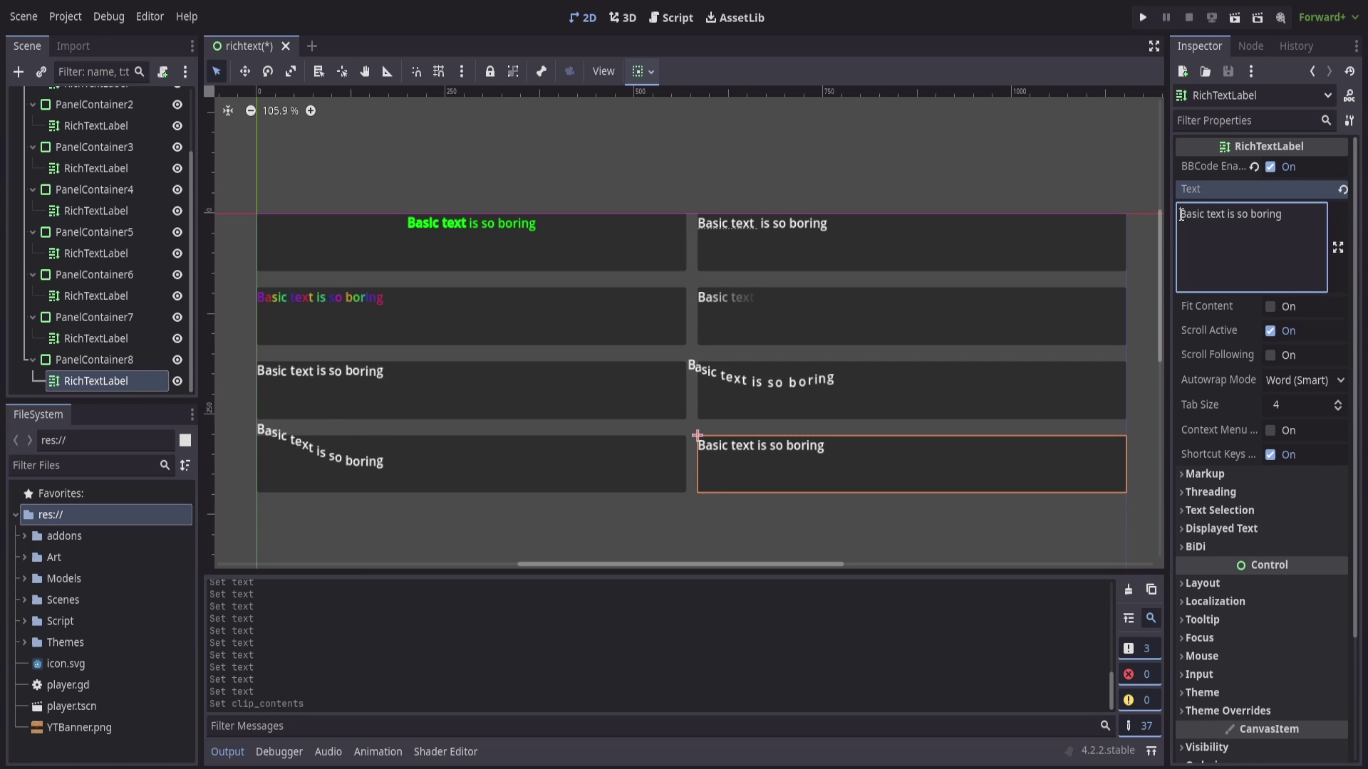
type("[pulse")
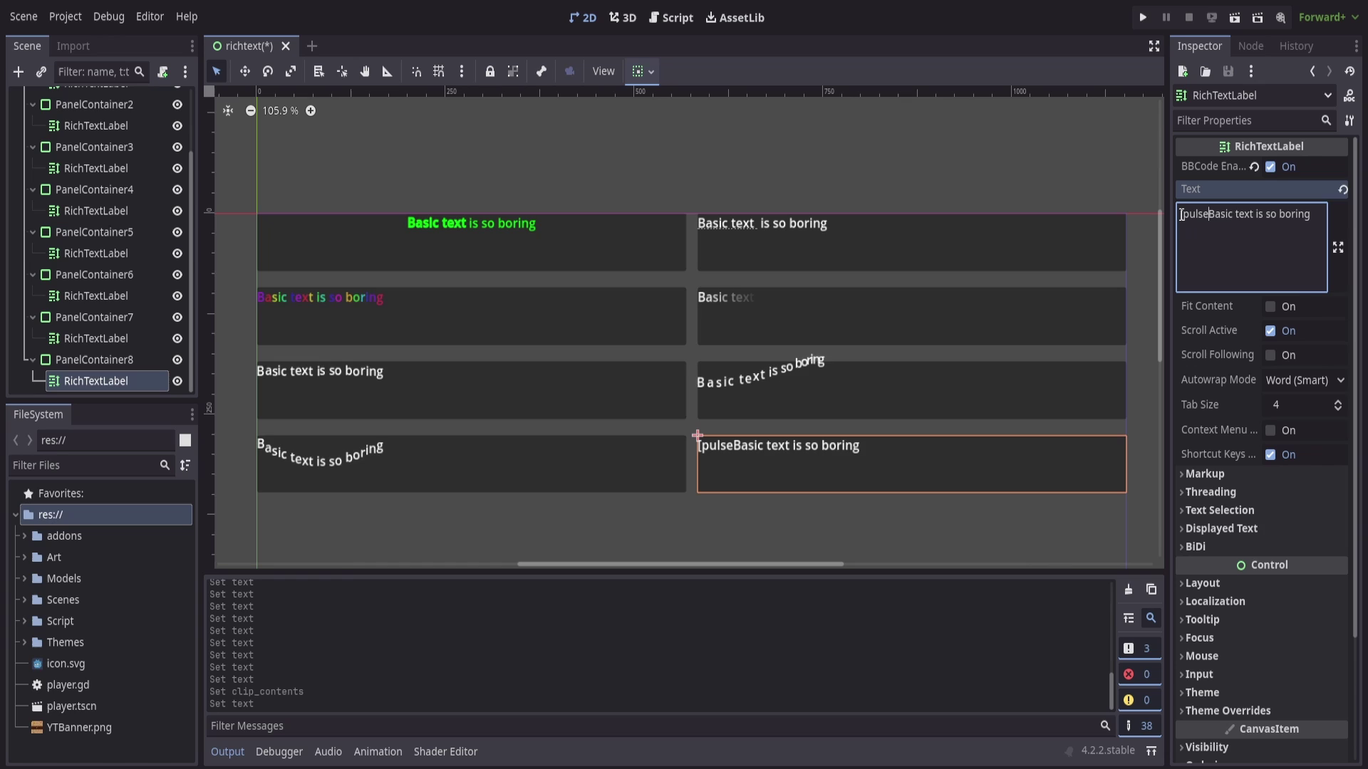
type("]")
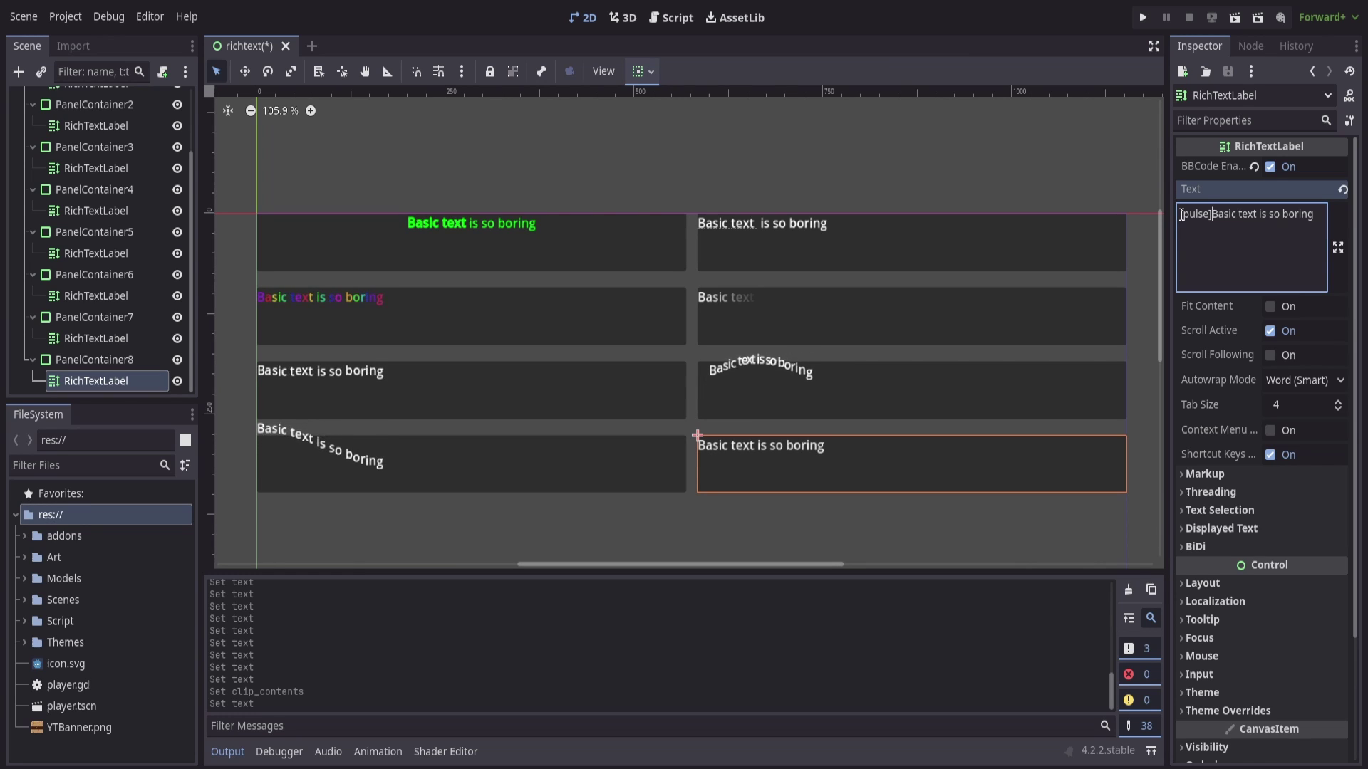
Combine more effects on PanelContainer8's label by adding [wave] and [rainbow] tags after the [pulse] tag.
type("[wave]")
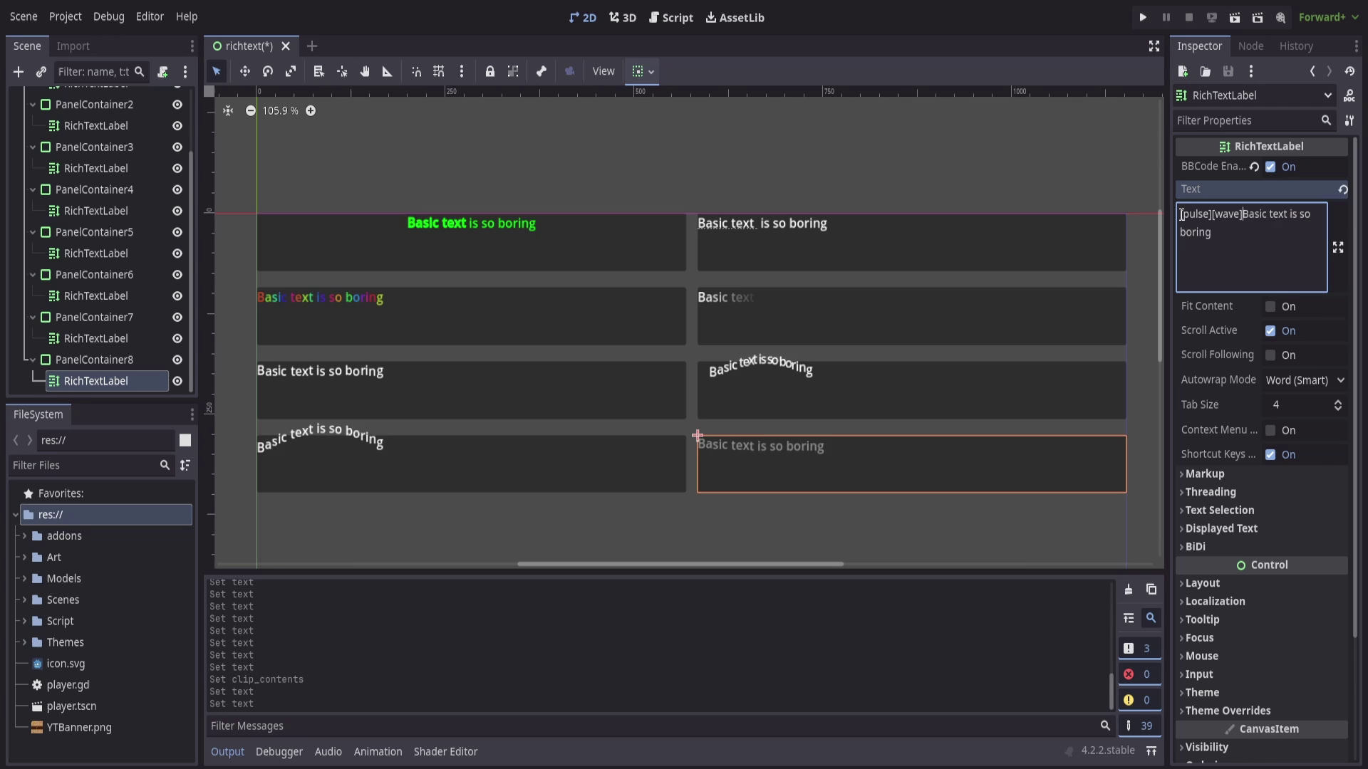
type("[rainow")
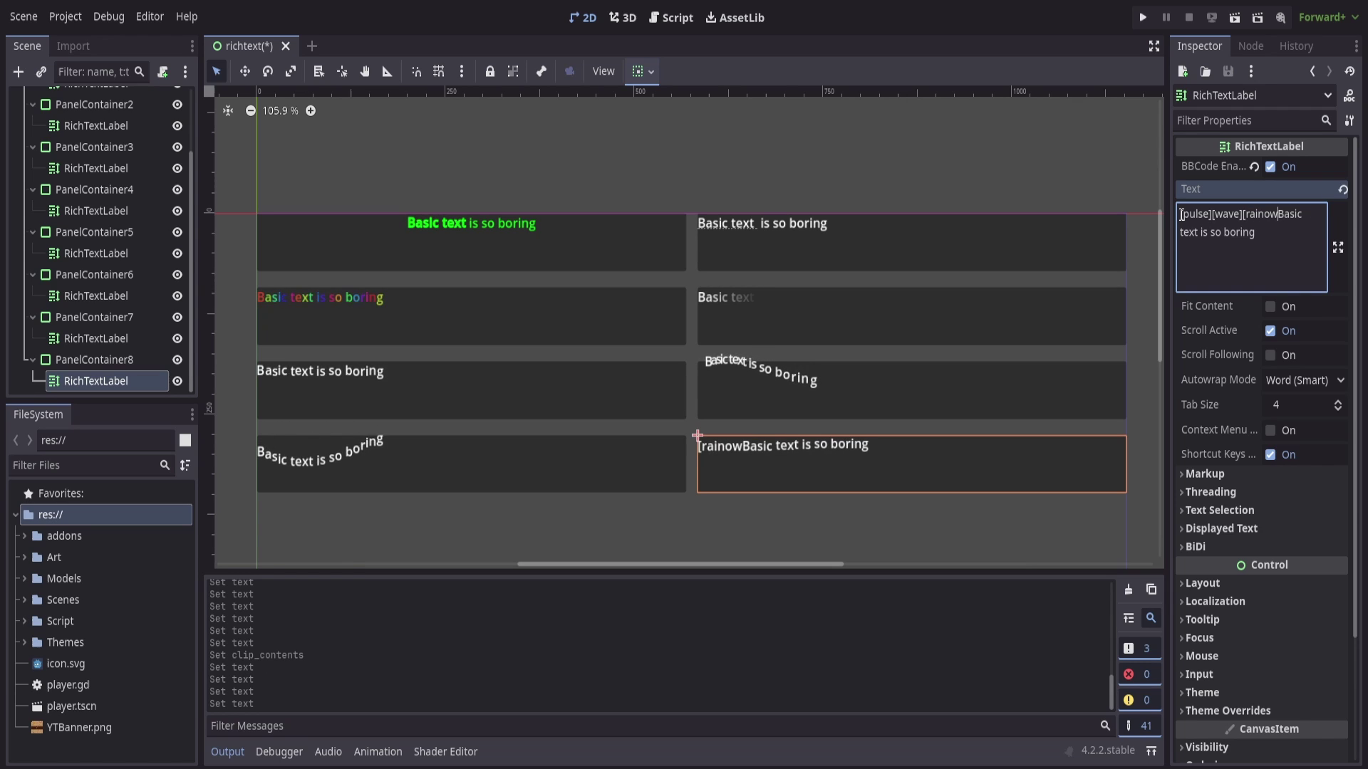
type("]")
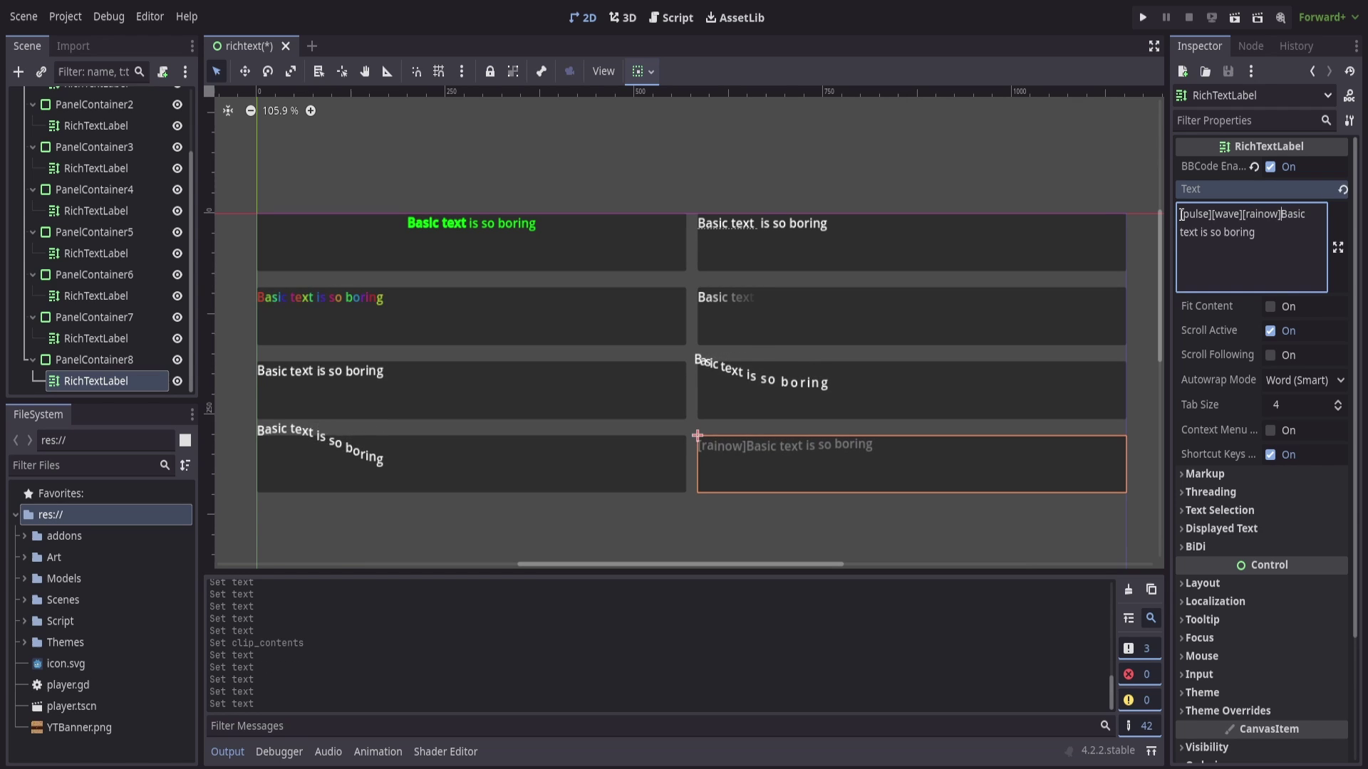
type("b")
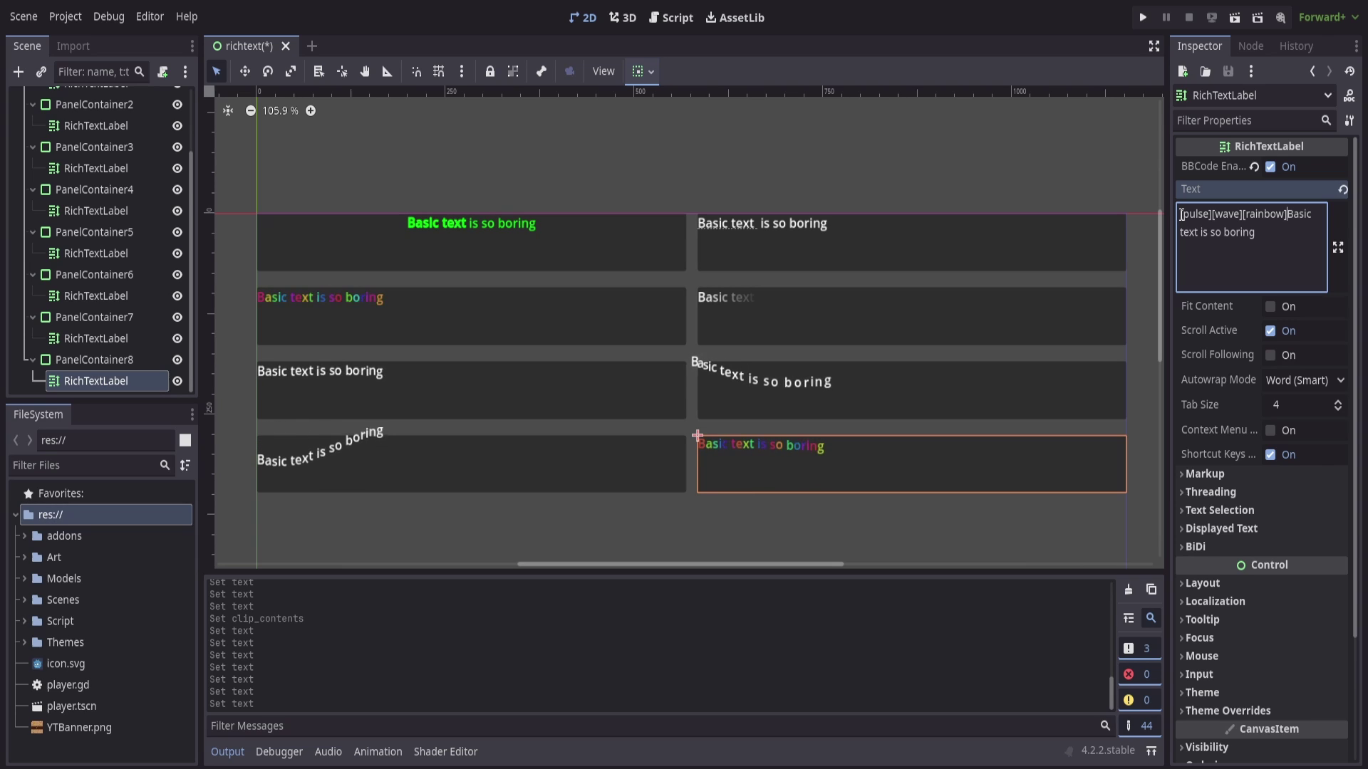
Open the Custom Effects array in the markup settings of PanelContainer8's label.
left_click(1187, 470)
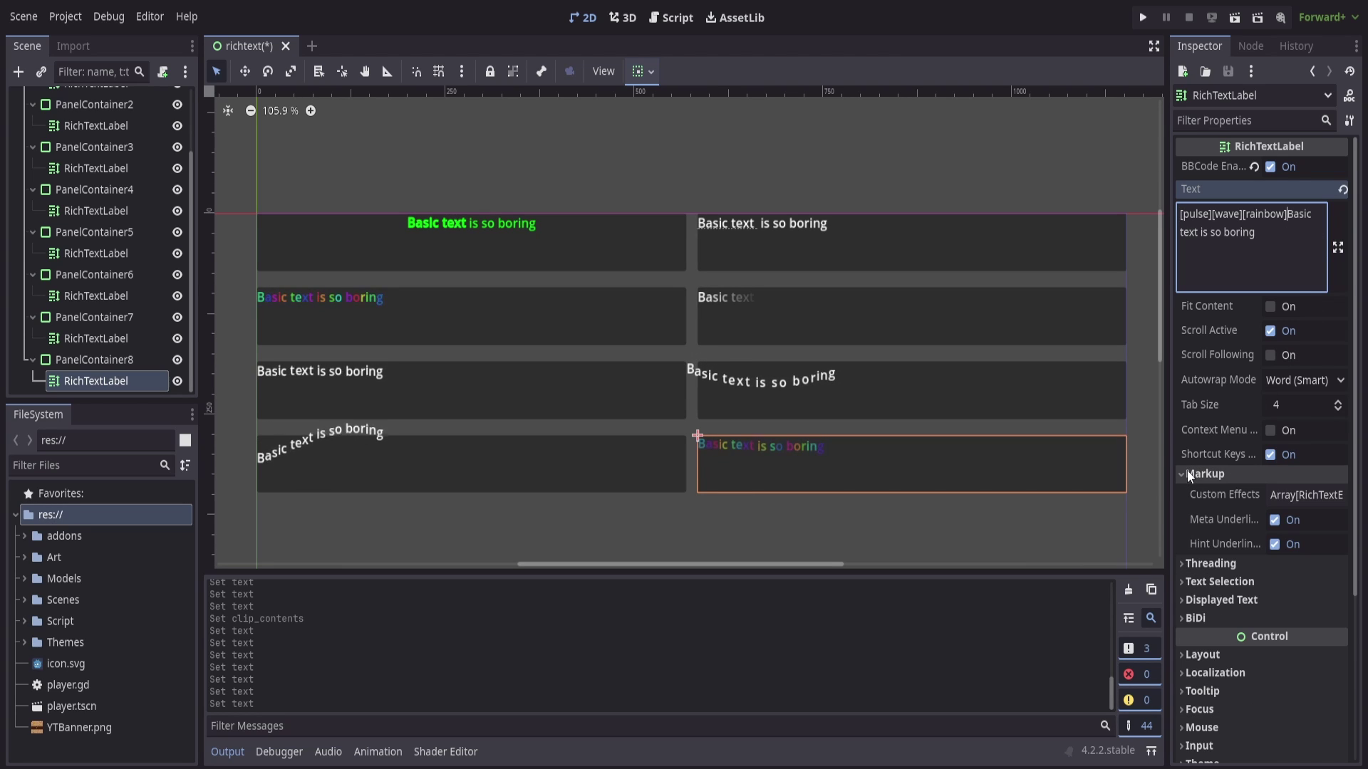
left_click(1298, 506)
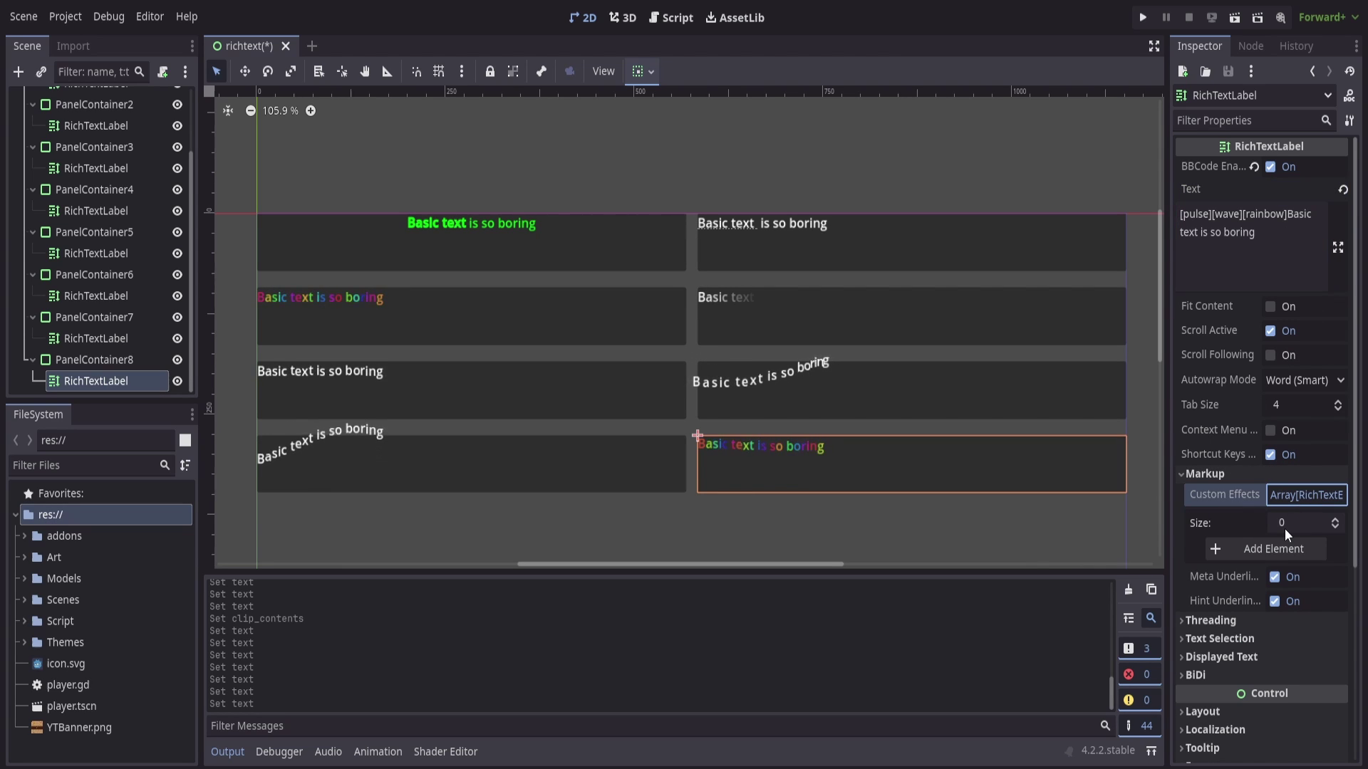